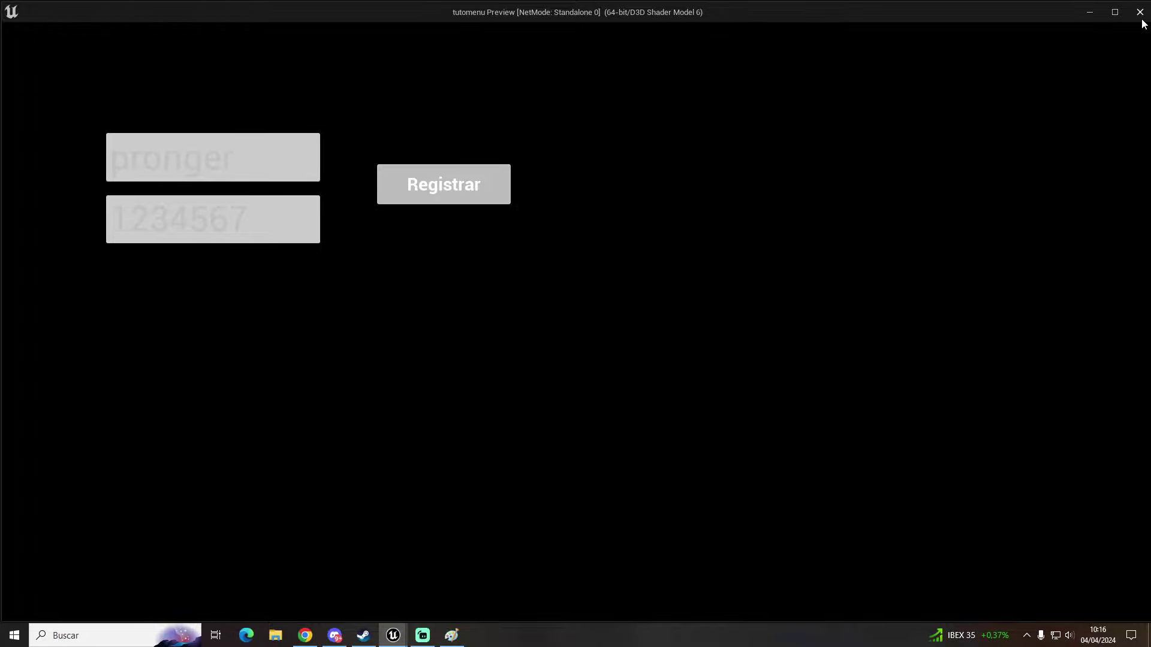
# Close the standalone login preview and bring up the PlayFab Players page in Chrome.
pyautogui.click(1089, 14)
pyautogui.click(305, 635)
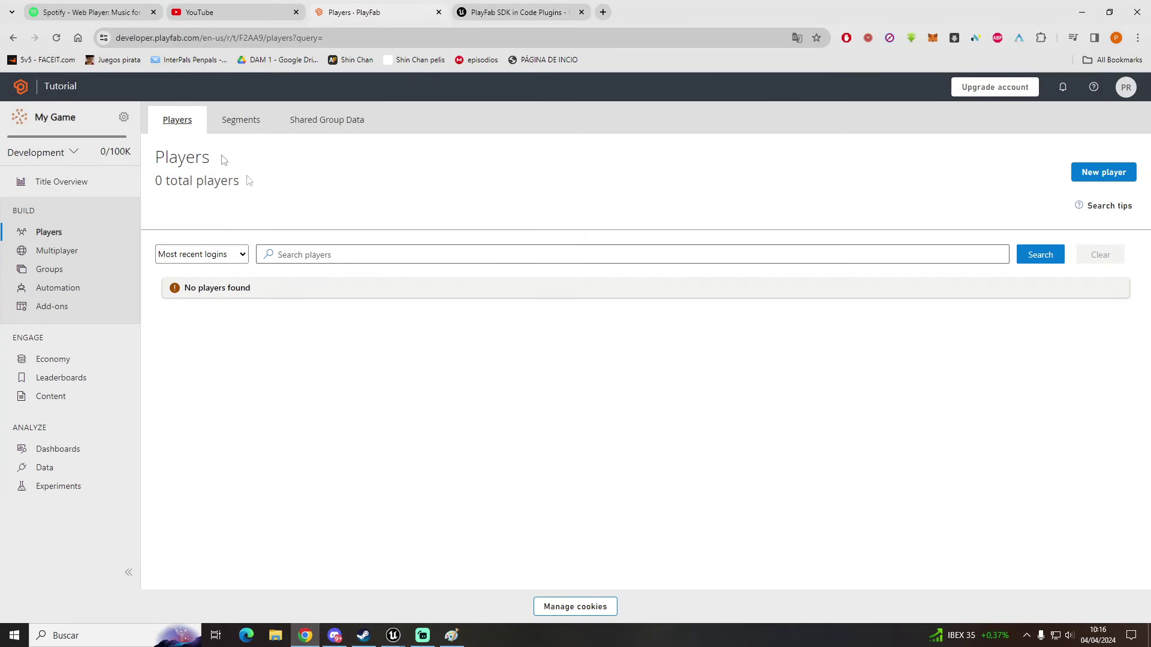
# Re-run the PlayFab player search, which still lists 0 total players, then switch windows.
pyautogui.click(1040, 257)
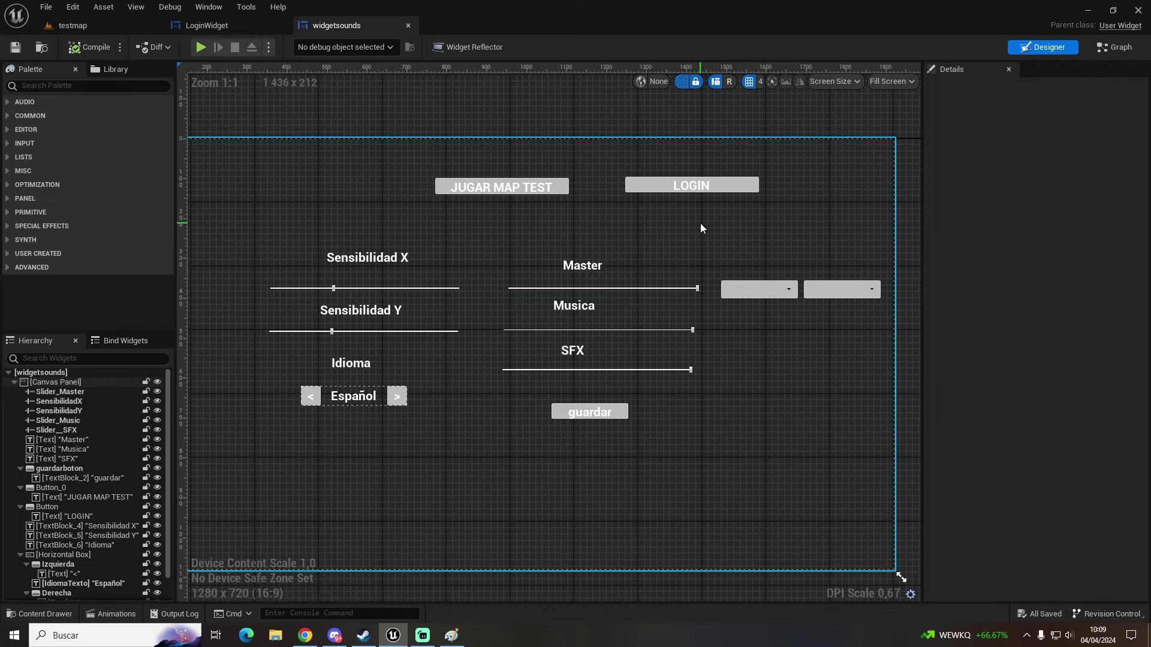
pyautogui.click(305, 636)
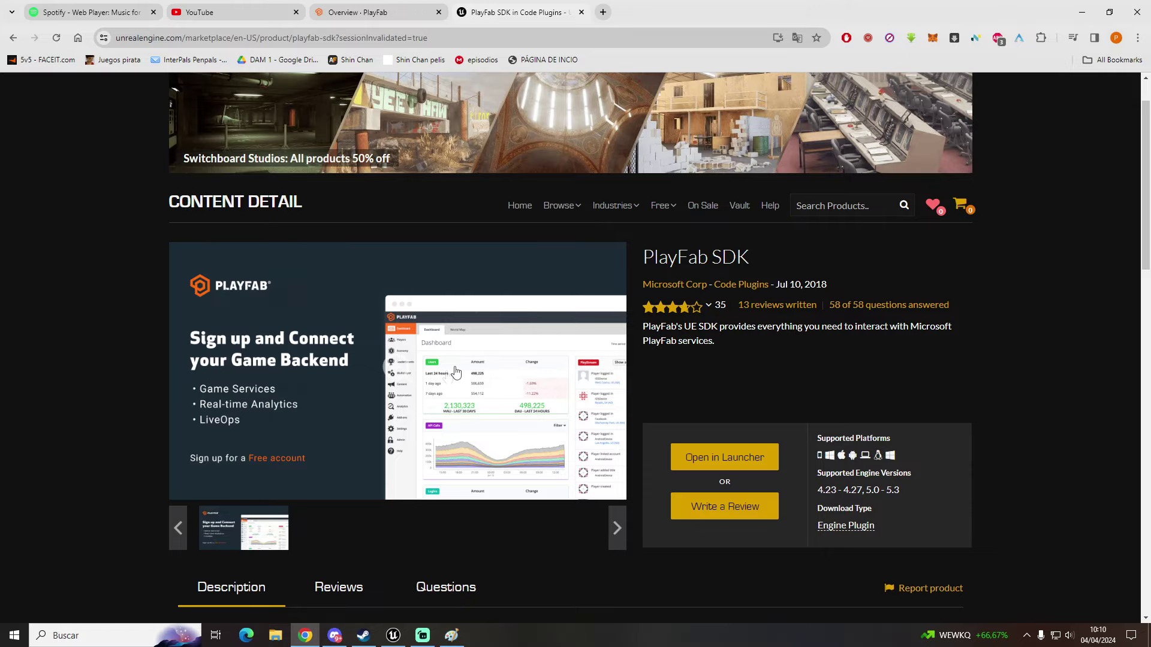
# Open Edit > Plugins in Unreal and filter by 'playf' to show the enabled PlayFab Marketplace Plugin 1.140.240315.
pyautogui.scroll(-4, 479, 356)
pyautogui.scroll(5, 498, 359)
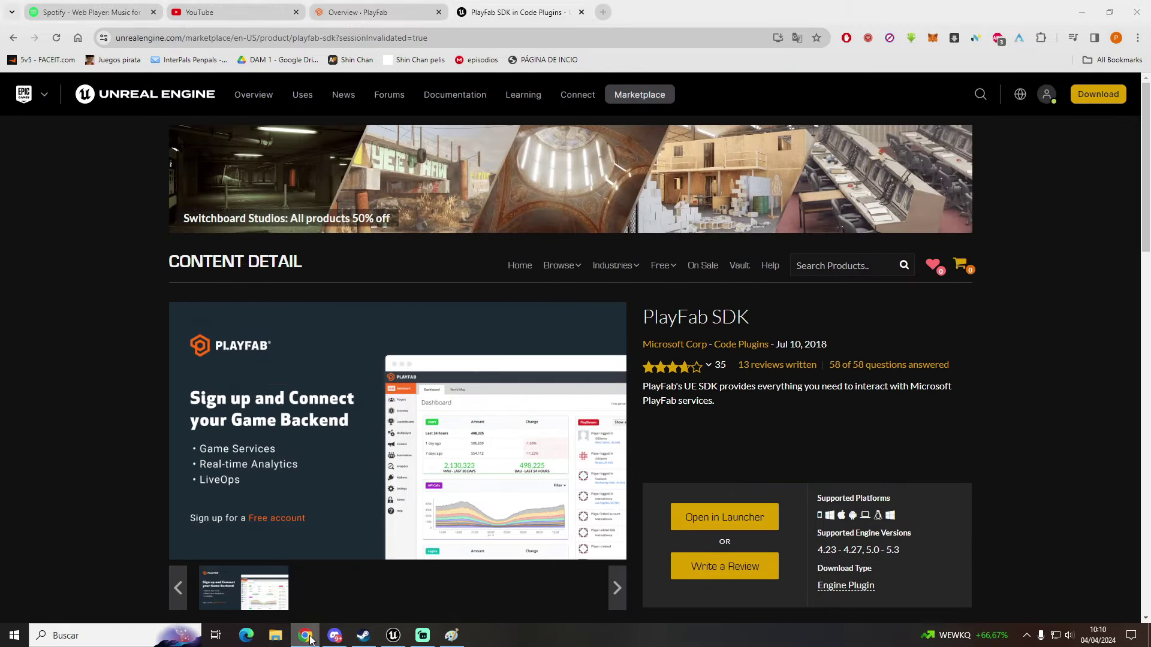
pyautogui.click(305, 635)
pyautogui.click(73, 7)
pyautogui.click(111, 167)
pyautogui.write('playf')
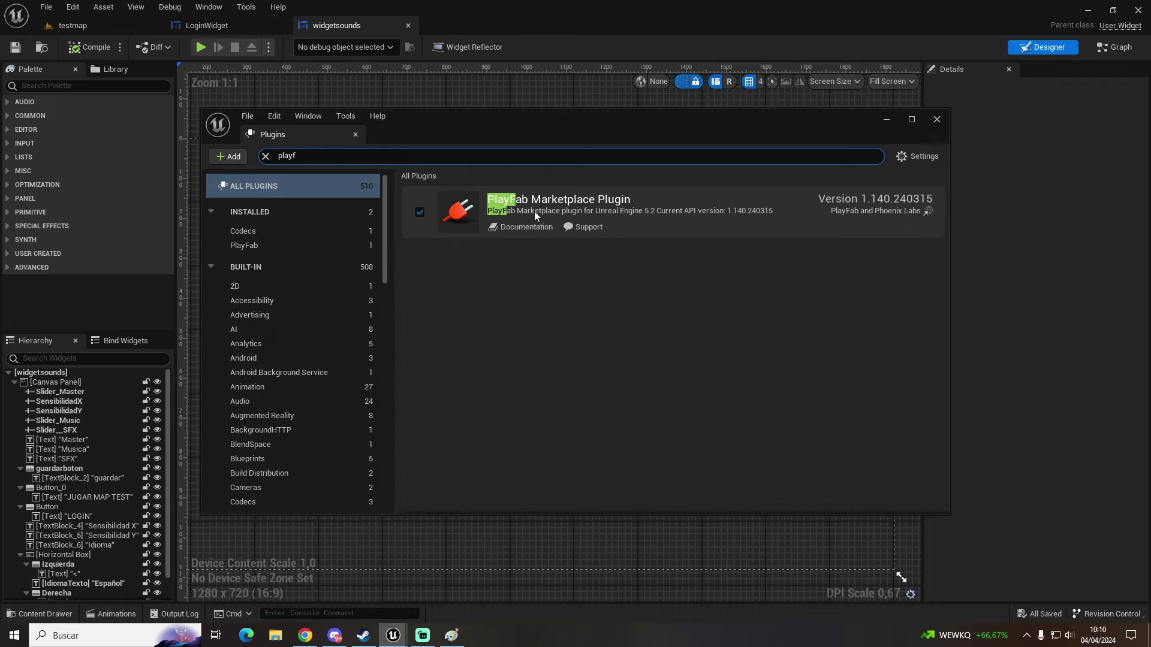
# Close the Plugins window and show PlayFab's Overview dashboard for My Game with 0 unique users.
pyautogui.click(939, 118)
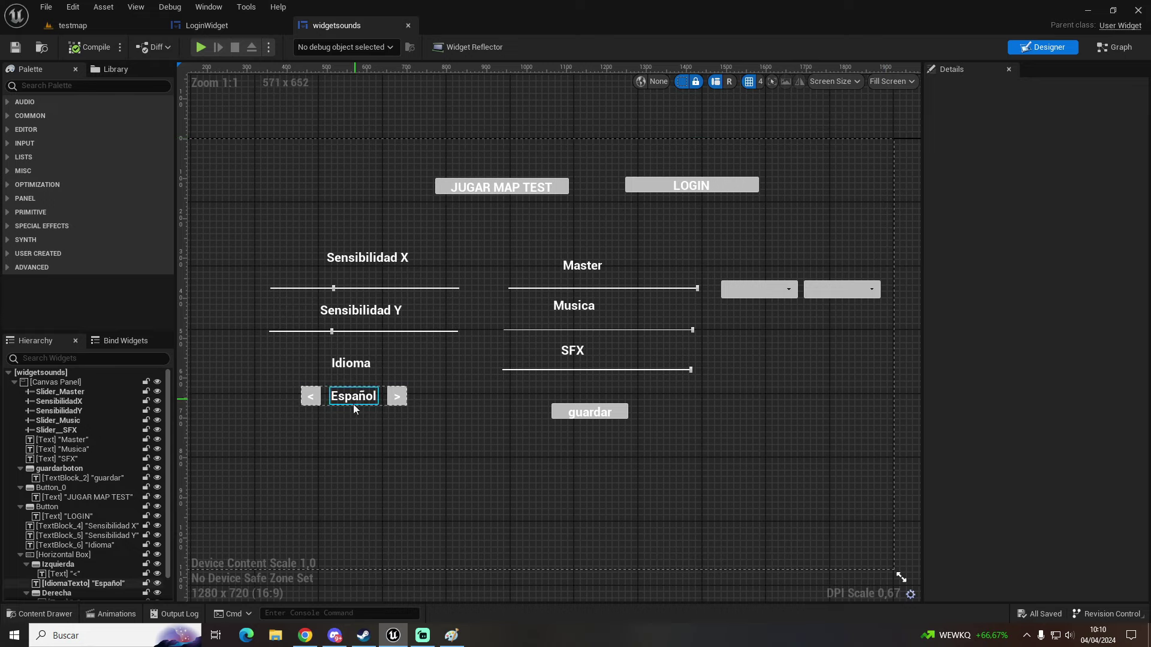
pyautogui.click(305, 635)
pyautogui.click(387, 15)
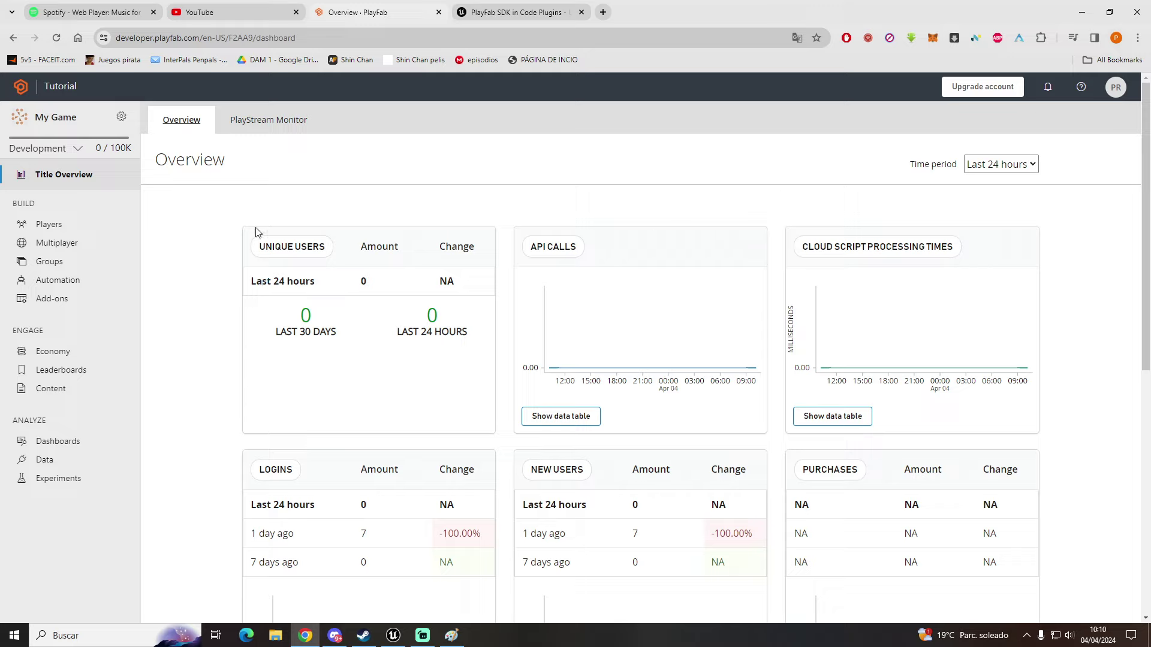
# Browse My Studios and Titles to the Tutorial studio's My Game, then start Unreal's Play preview.
pyautogui.click(21, 86)
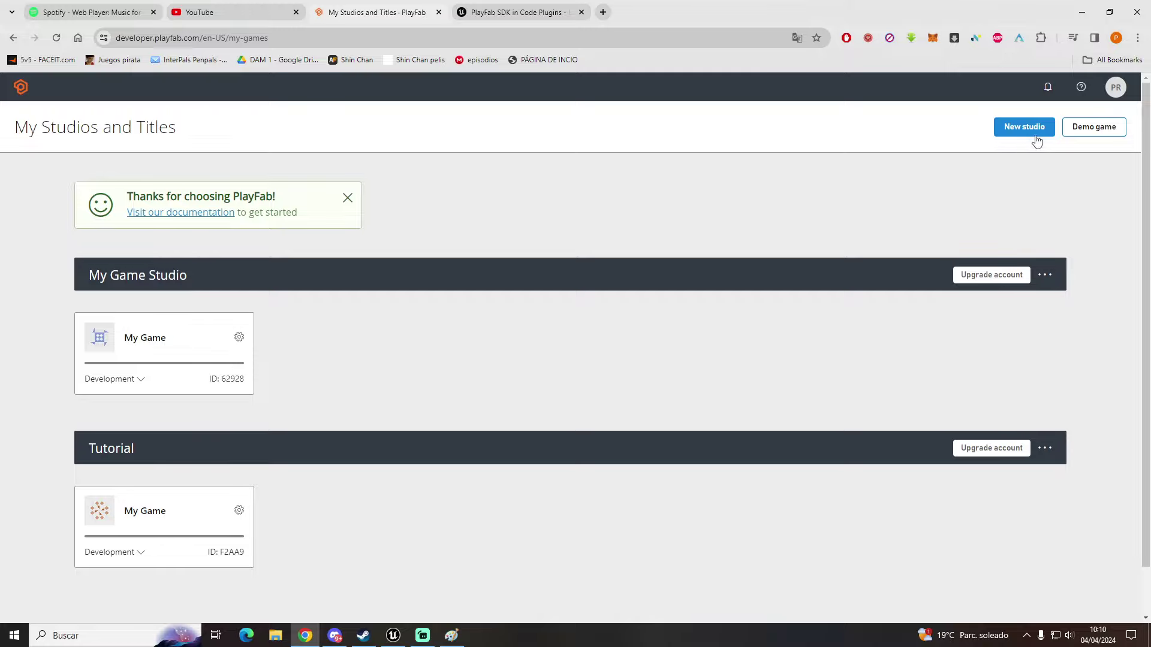
pyautogui.scroll(-1, 158, 499)
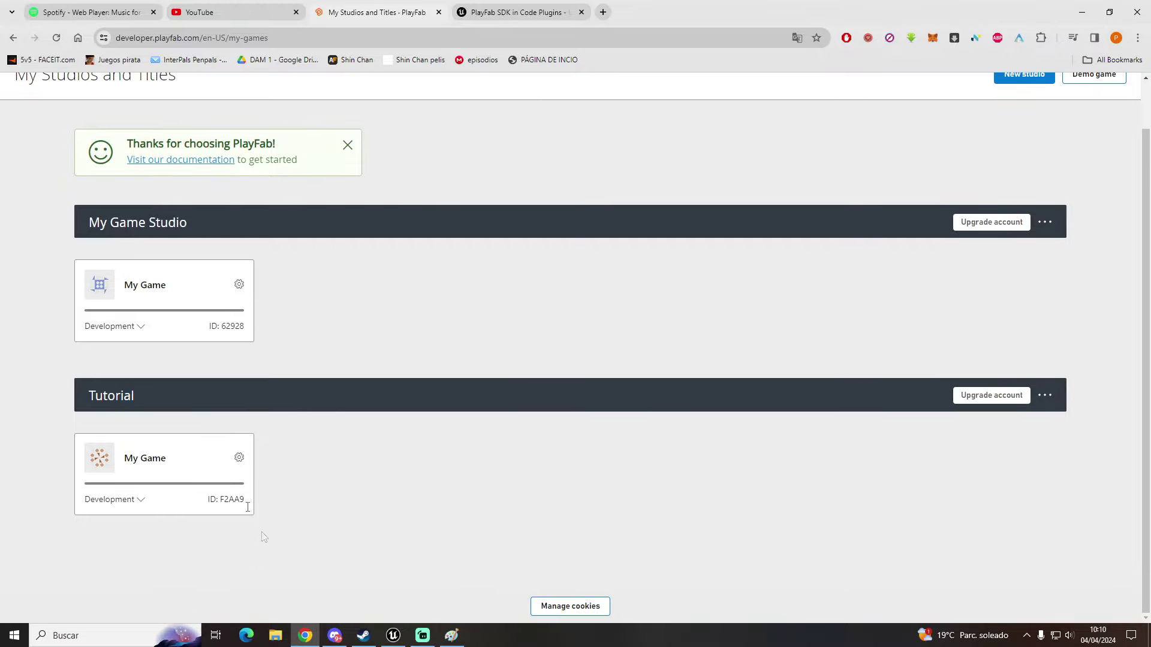
pyautogui.click(393, 635)
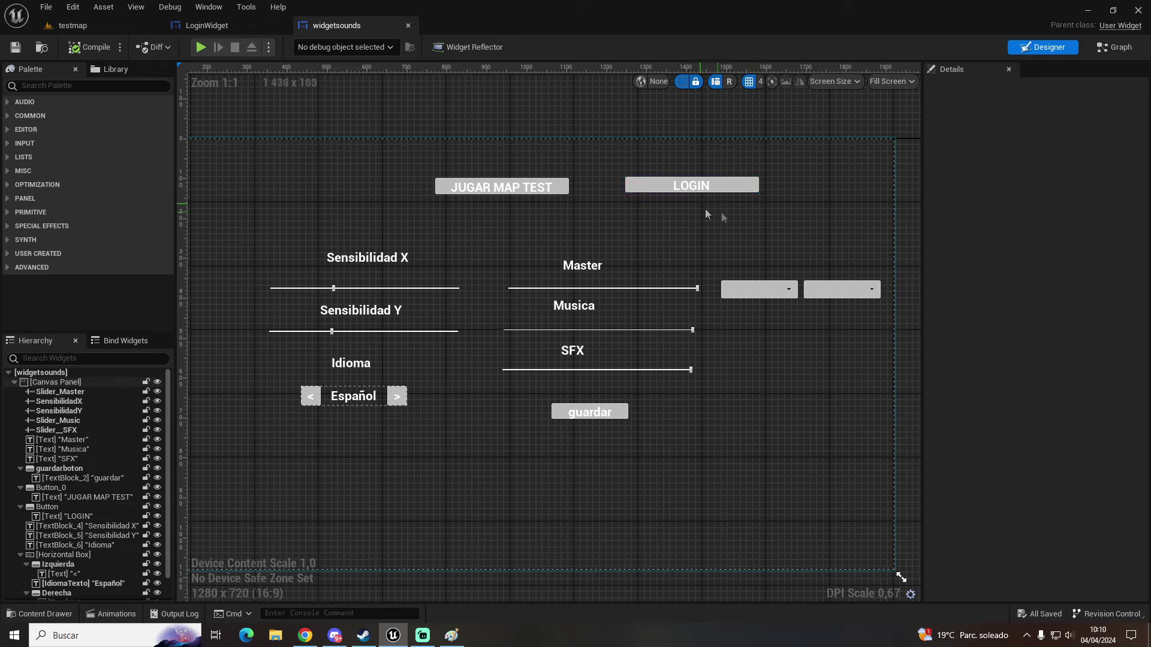
pyautogui.click(202, 46)
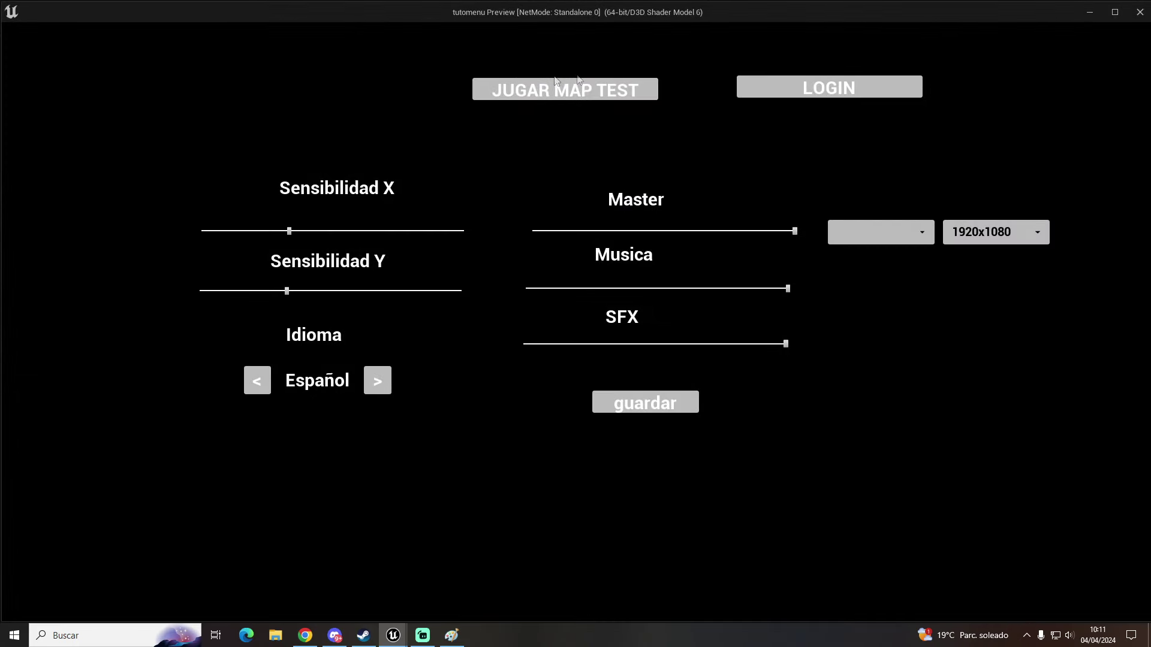
# Try LOGIN in the running preview, stop it, and select the login-opening nodes in the Event Graph.
pyautogui.click(839, 95)
pyautogui.press('Escape')
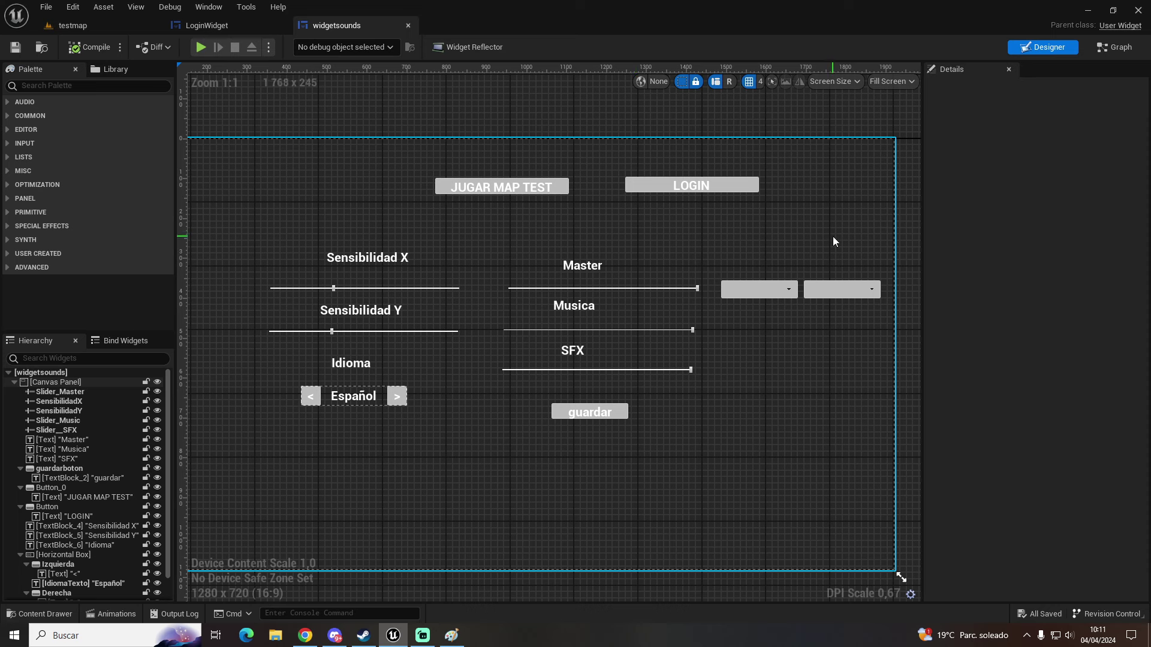
pyautogui.click(1115, 47)
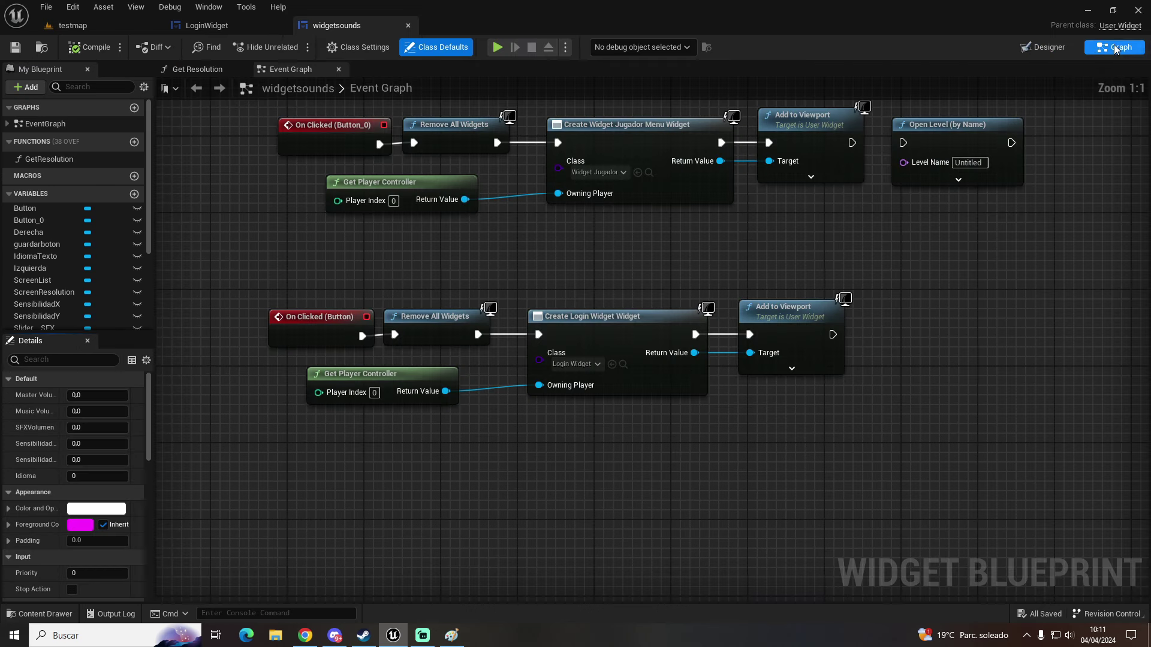
pyautogui.moveTo(308, 267); pyautogui.dragTo(940, 465)
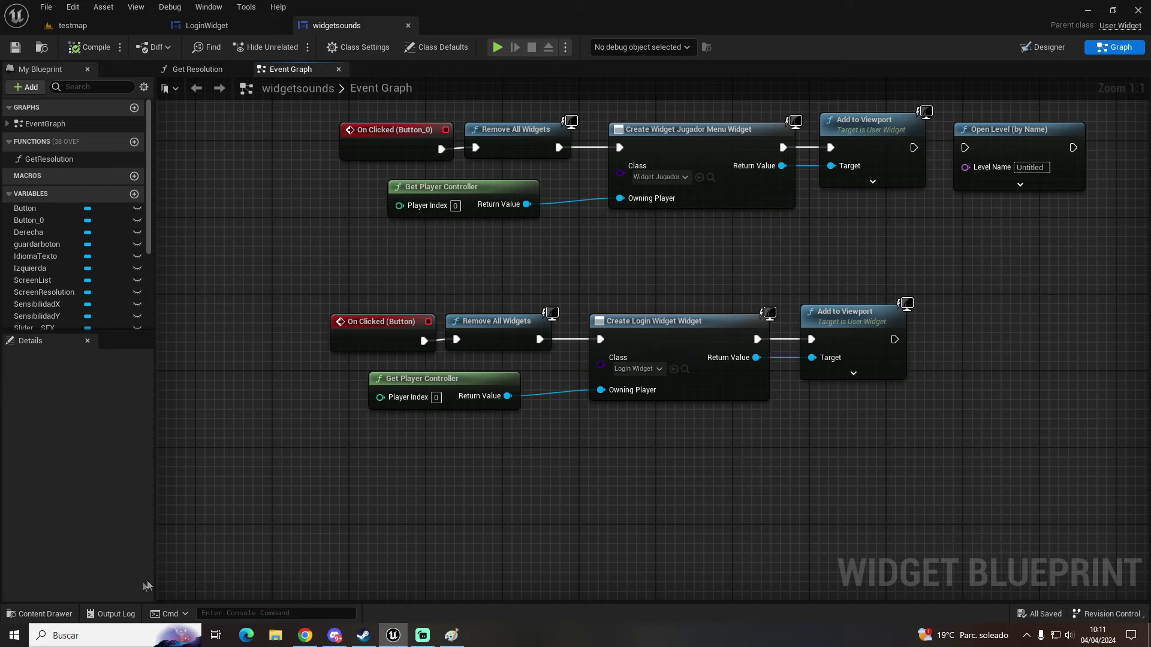
# Open the LoginWidget blueprint from the SoundSettings folder in the Content Drawer.
pyautogui.click(51, 614)
pyautogui.click(558, 571)
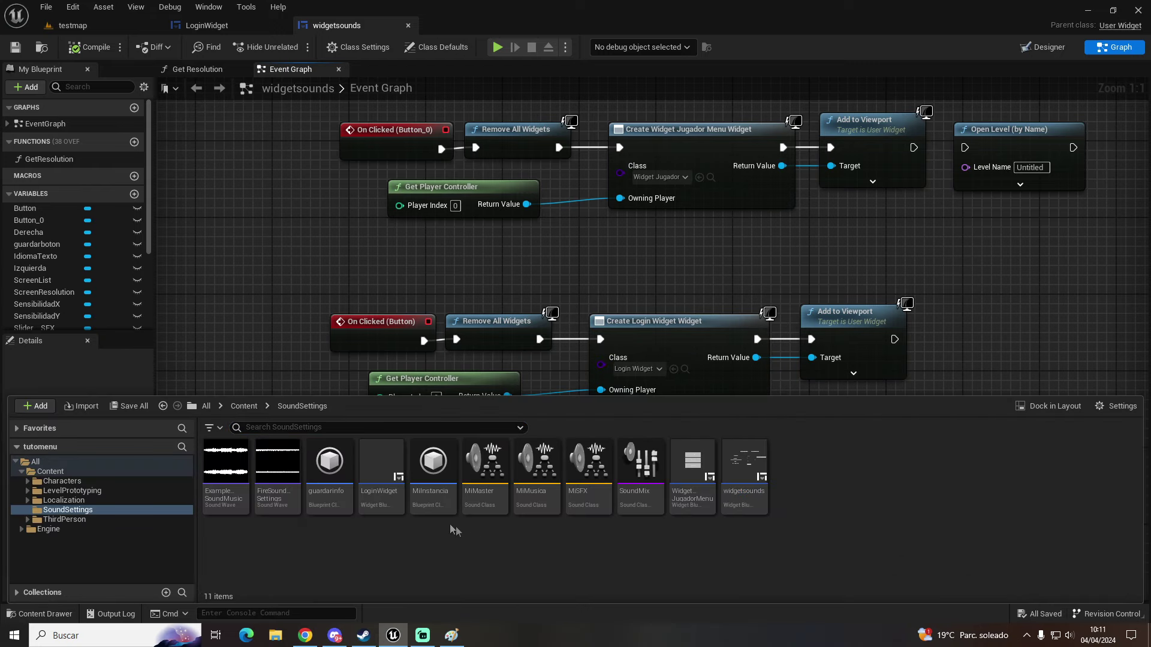
pyautogui.doubleClick(383, 474)
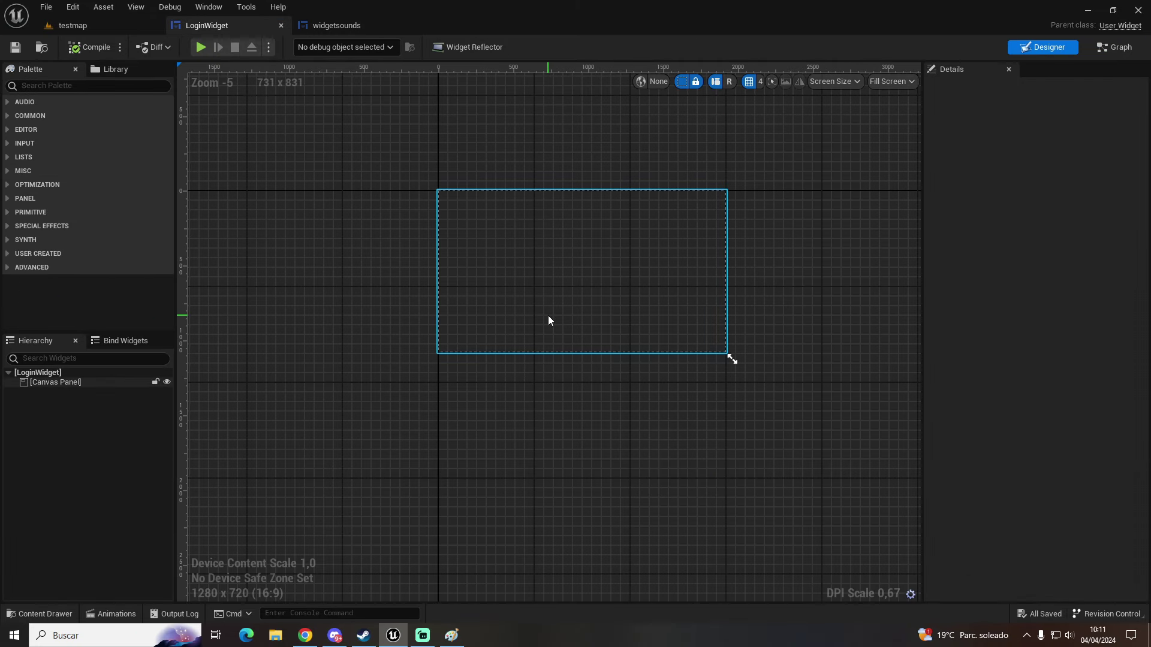
# Add a Text Box to the LoginWidget canvas with hint text Usuario and font size 48.
pyautogui.write('tex')
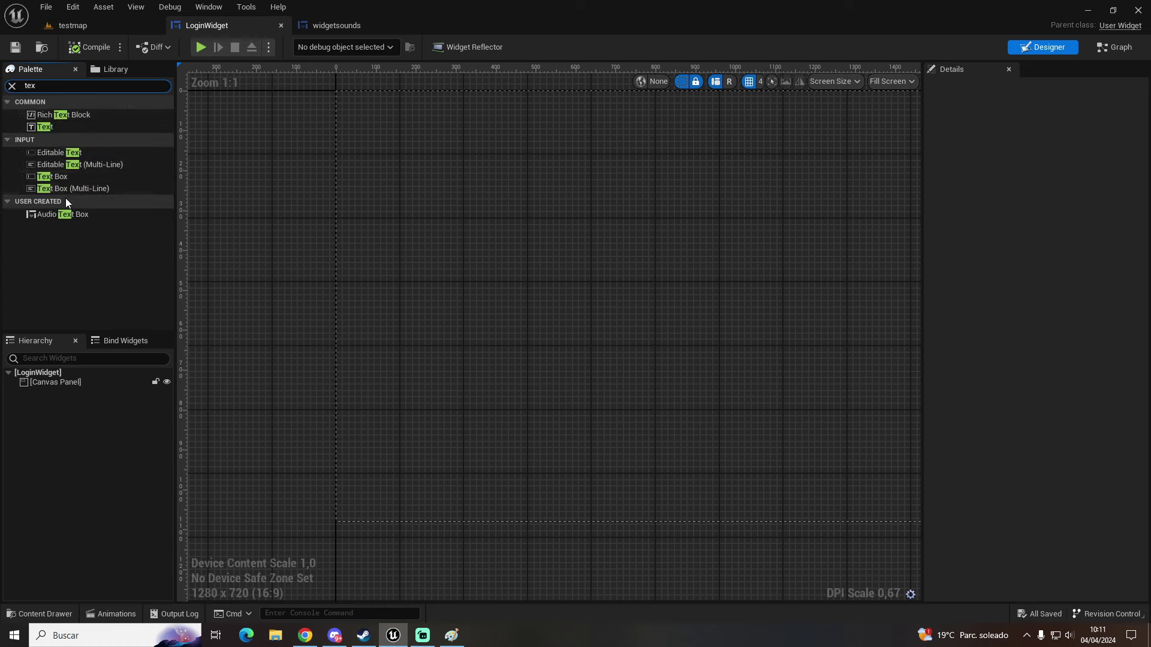
pyautogui.moveTo(52, 176)
pyautogui.mouseDown()
pyautogui.moveTo(410, 169)
pyautogui.moveTo(567, 208)
pyautogui.mouseUp()
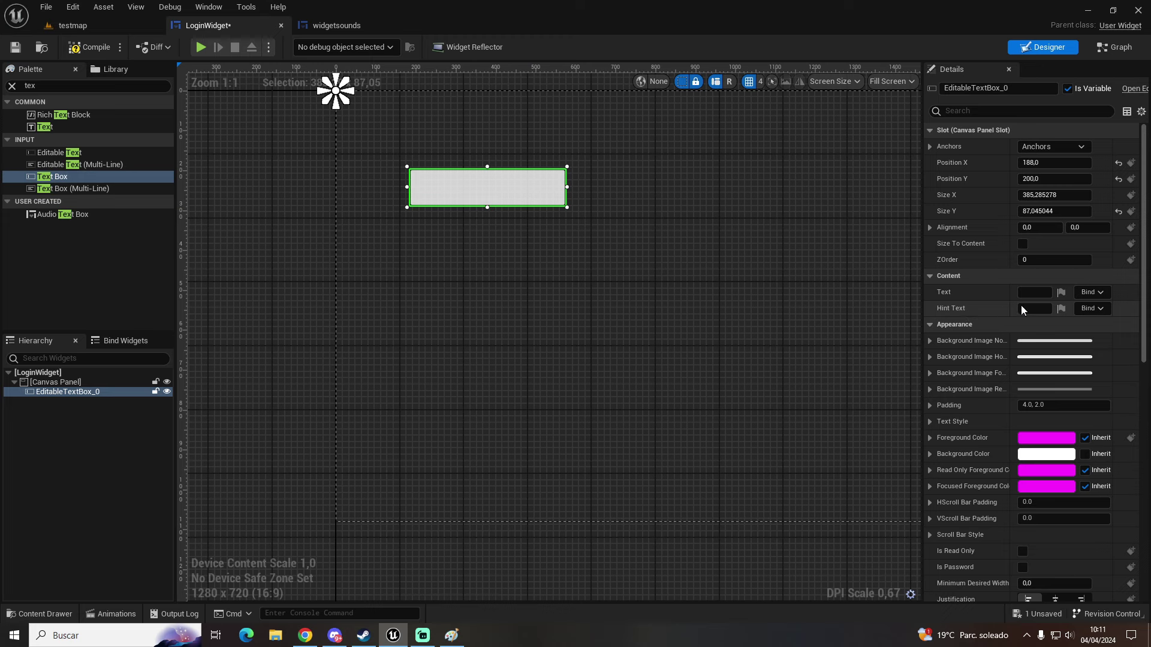
pyautogui.click(1032, 308)
pyautogui.write('io')
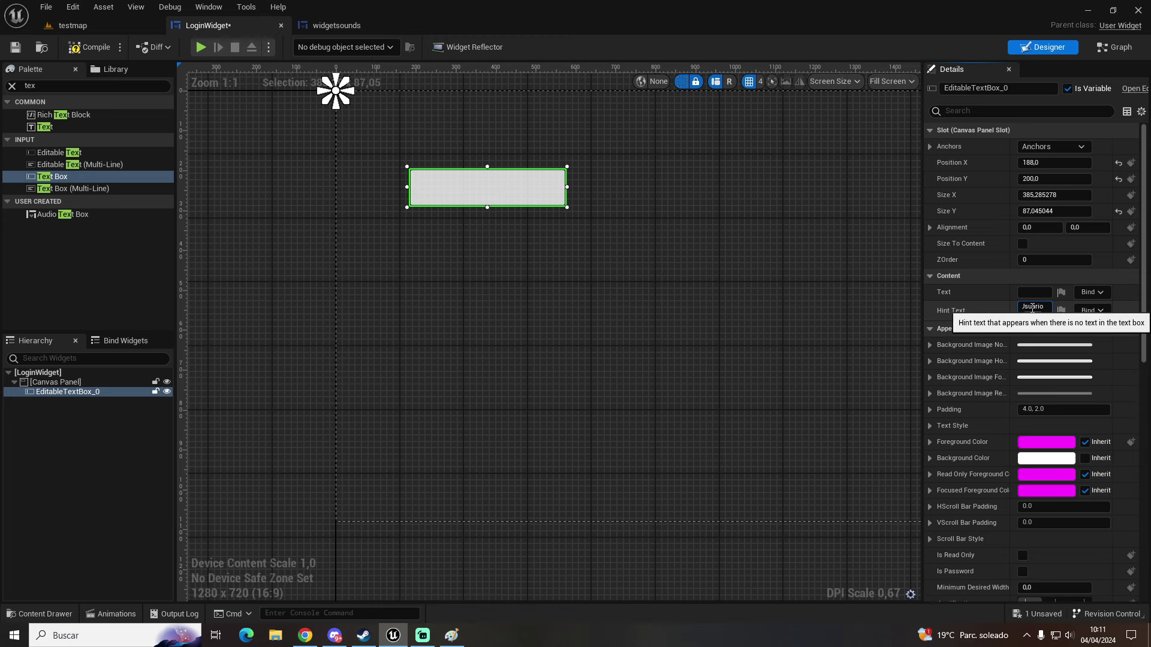
pyautogui.press('Return')
pyautogui.scroll(4, 427, 182)
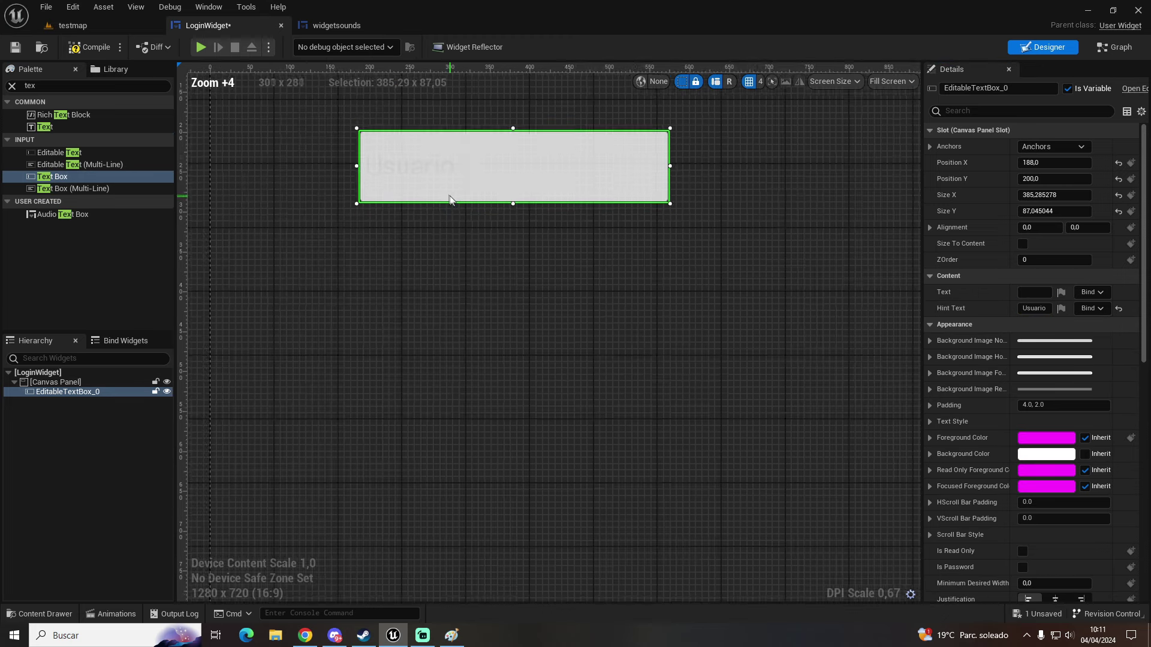
pyautogui.scroll(1, 449, 153)
pyautogui.scroll(-3, 1008, 323)
pyautogui.scroll(-1, 1048, 383)
pyautogui.scroll(4, 1009, 246)
pyautogui.click(976, 113)
pyautogui.write('size')
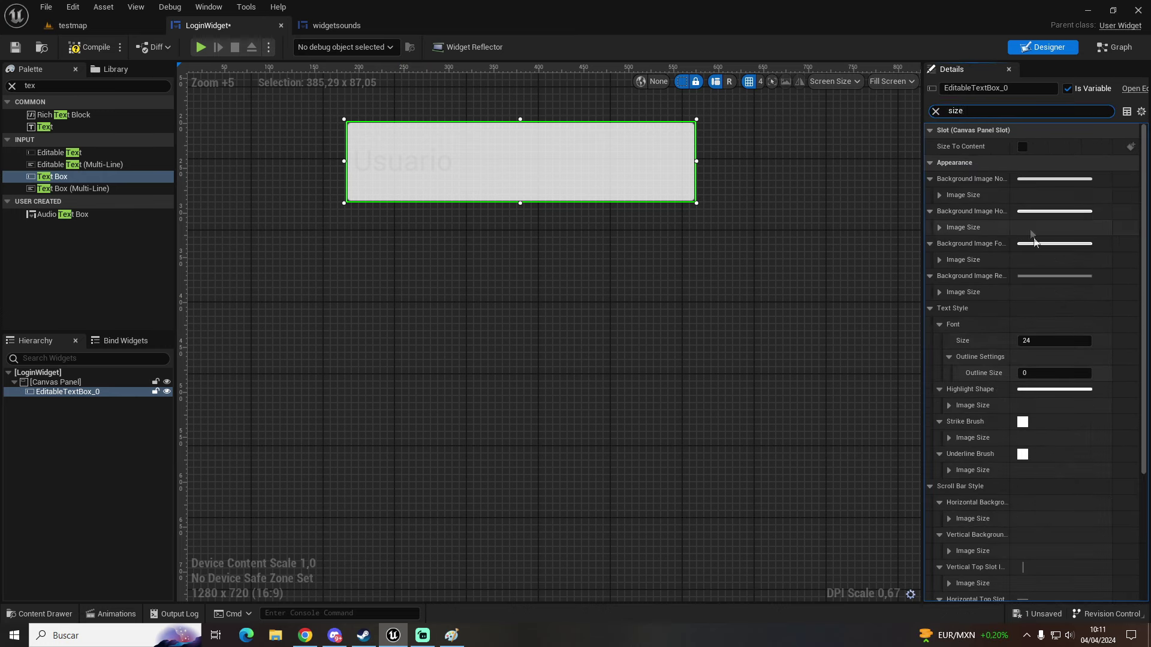
pyautogui.click(1044, 341)
pyautogui.write('48')
pyautogui.press('Return')
# Duplicate the Usuario box, place the copy below it, and set its hint text to Contraseña.
pyautogui.hotkey('ctrl', 'd')
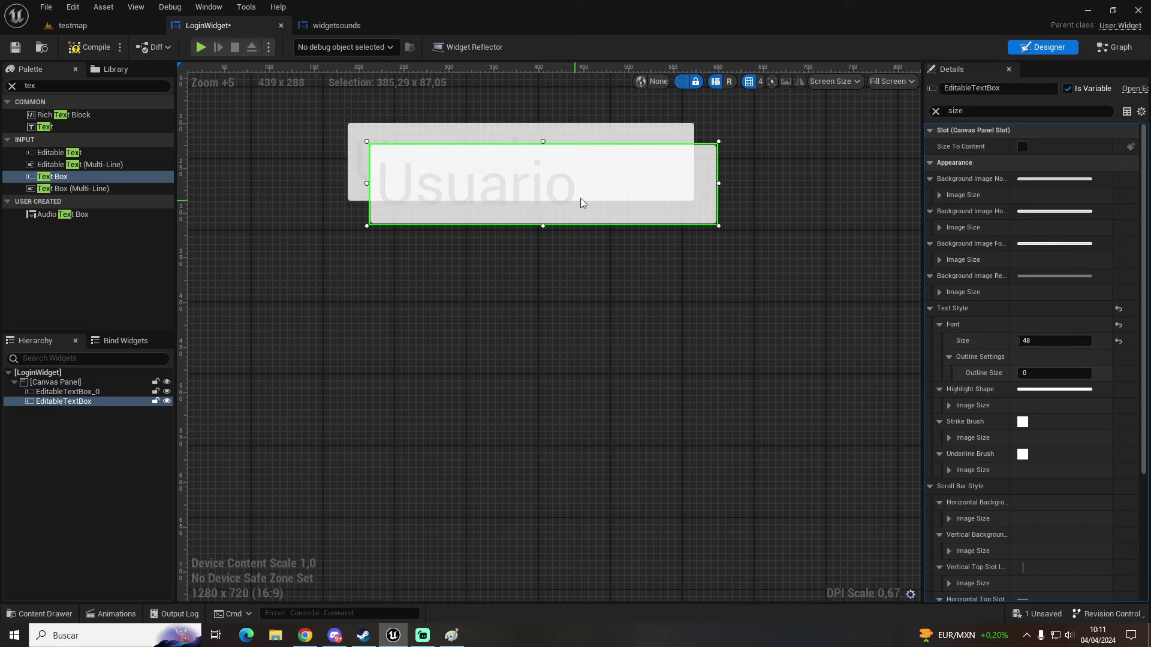
pyautogui.moveTo(580, 197); pyautogui.dragTo(567, 282)
pyautogui.moveTo(516, 237); pyautogui.dragTo(512, 236)
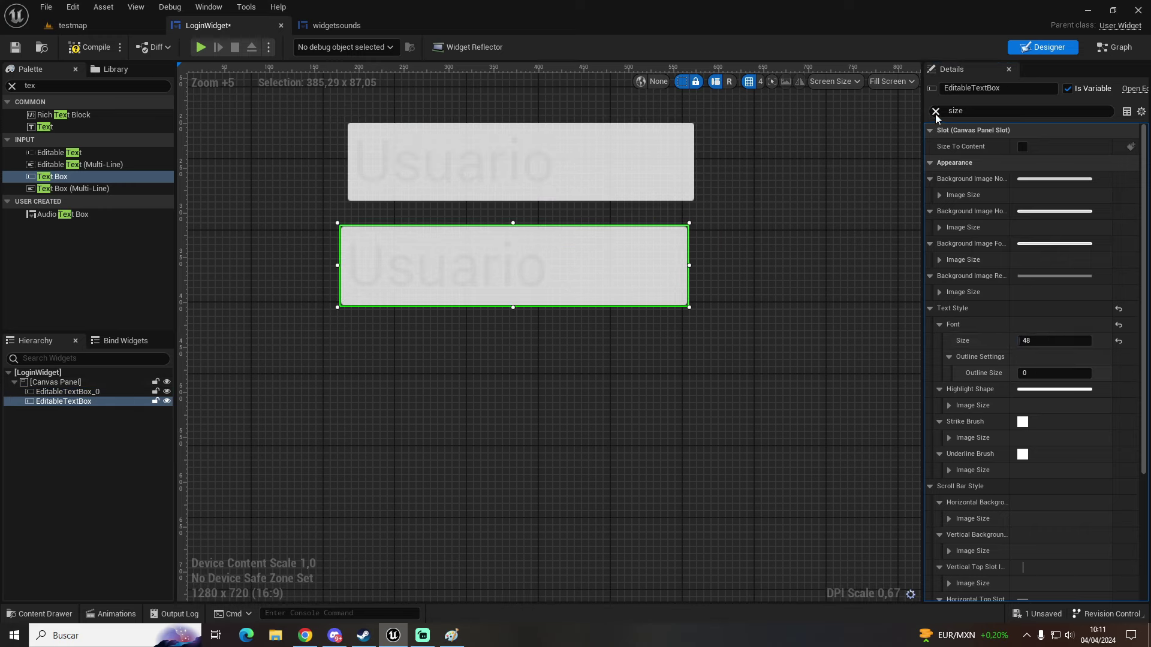
pyautogui.click(935, 111)
pyautogui.click(1029, 309)
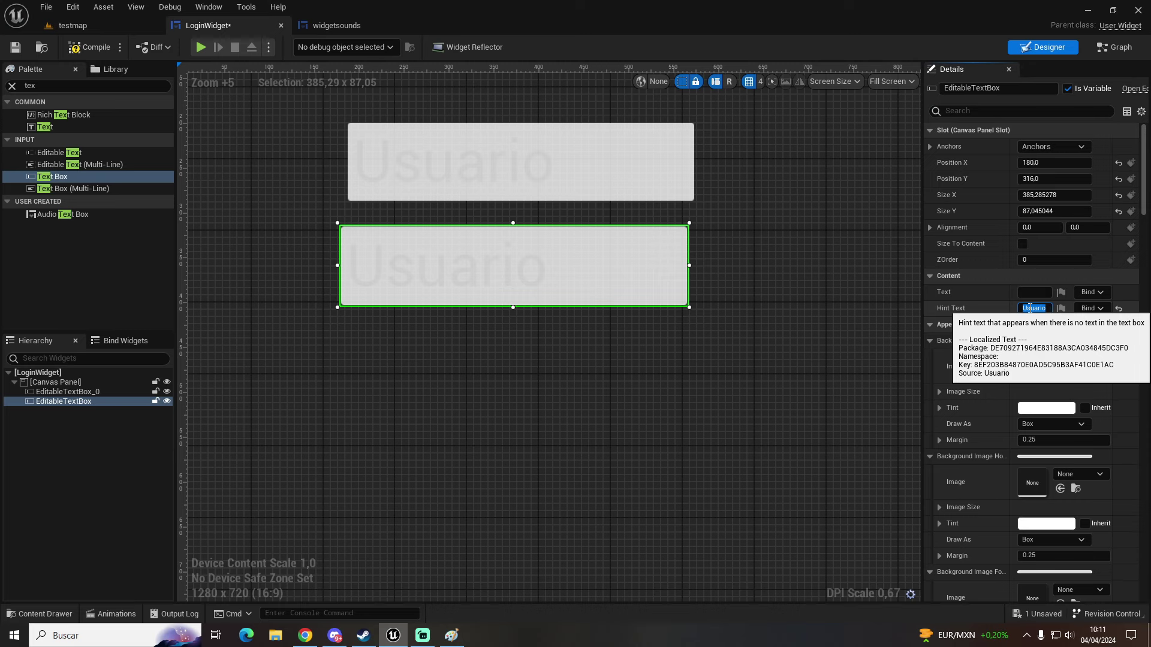
pyautogui.write('Contr')
pyautogui.write('aseña')
pyautogui.press('Return')
pyautogui.moveTo(499, 215); pyautogui.dragTo(444, 234, button='right')
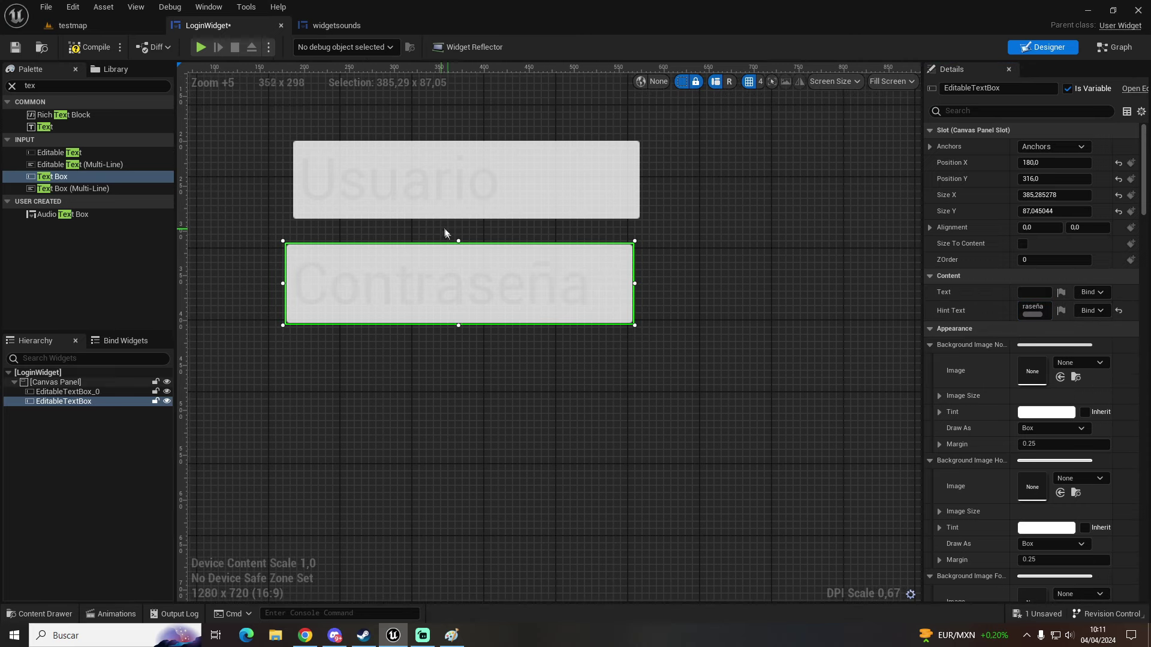
pyautogui.click(49, 85)
pyautogui.write('but')
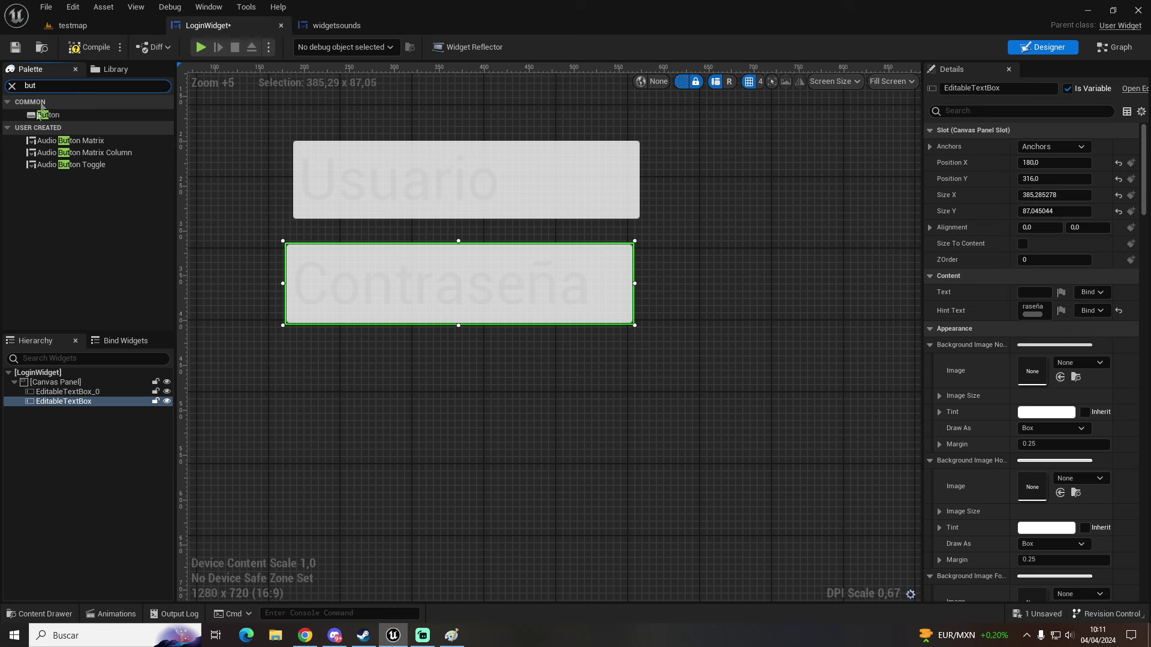
# Place a Button on the canvas to the right of the text boxes and nudge the Contraseña box into line.
pyautogui.moveTo(48, 115); pyautogui.dragTo(771, 213)
pyautogui.moveTo(770, 214)
pyautogui.mouseDown(button='right')
pyautogui.moveTo(668, 178)
pyautogui.moveTo(639, 192)
pyautogui.mouseUp(button='right')
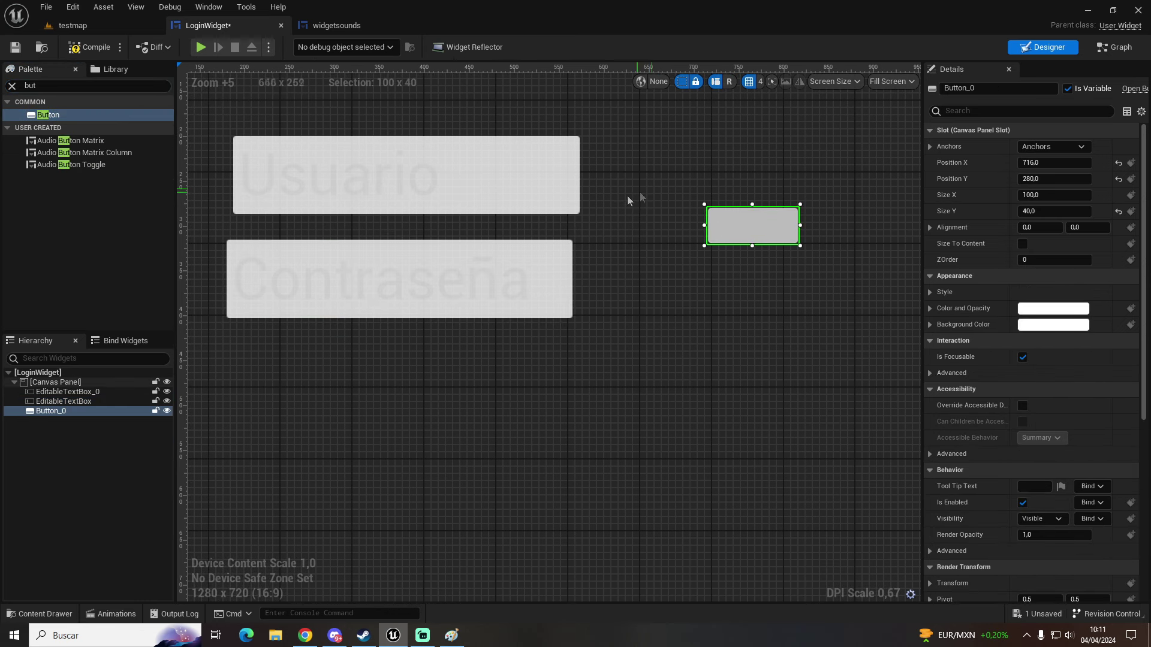
pyautogui.click(478, 287)
pyautogui.moveTo(474, 285); pyautogui.dragTo(466, 283)
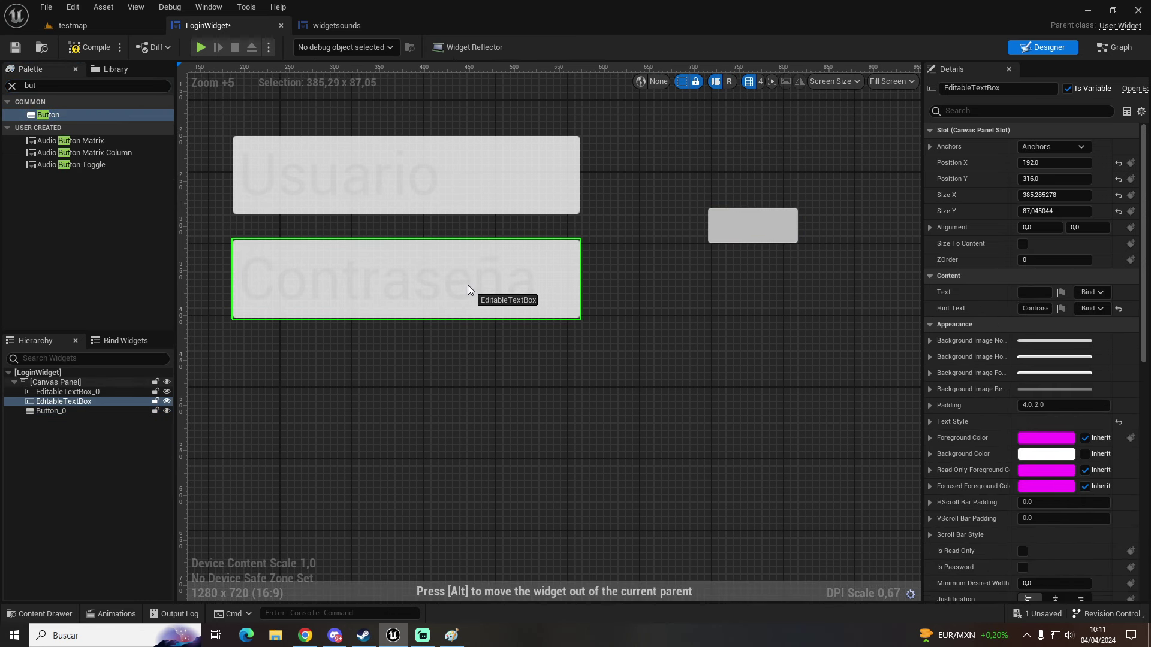
pyautogui.scroll(-2, 436, 207)
pyautogui.moveTo(410, 166)
pyautogui.mouseDown(button='right')
pyautogui.moveTo(440, 181)
pyautogui.moveTo(411, 193)
pyautogui.mouseUp(button='right')
pyautogui.click(587, 239)
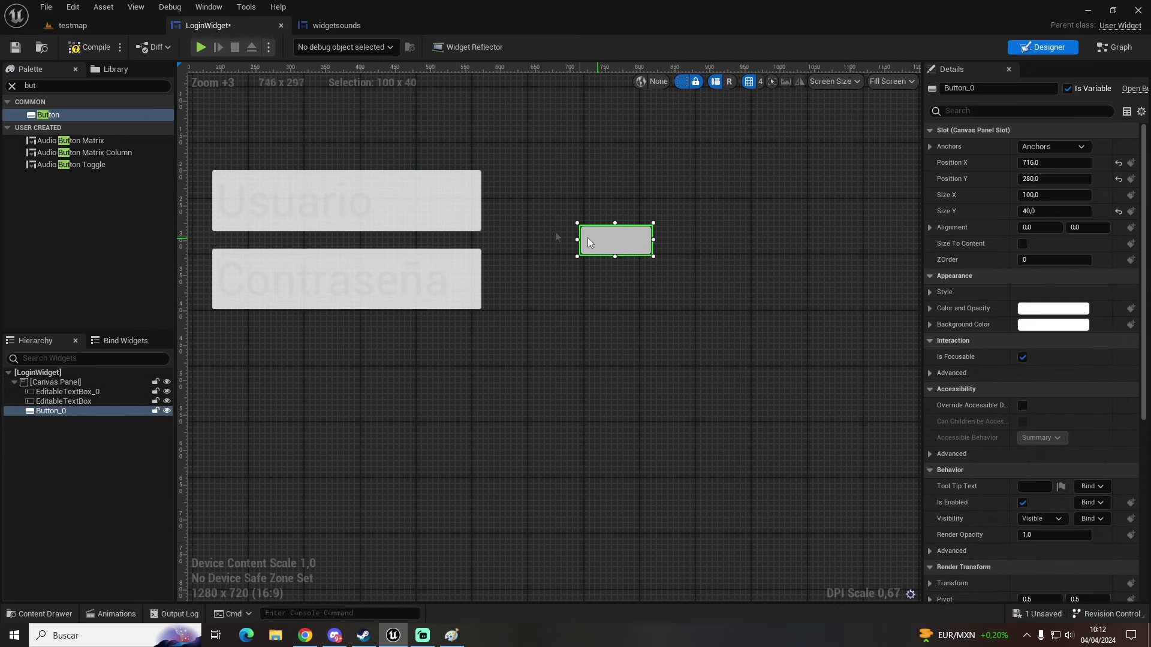
# Put a Text label reading Registrar inside the button and enlarge the button to about 241×73.
pyautogui.click(72, 88)
pyautogui.doubleClick(73, 87)
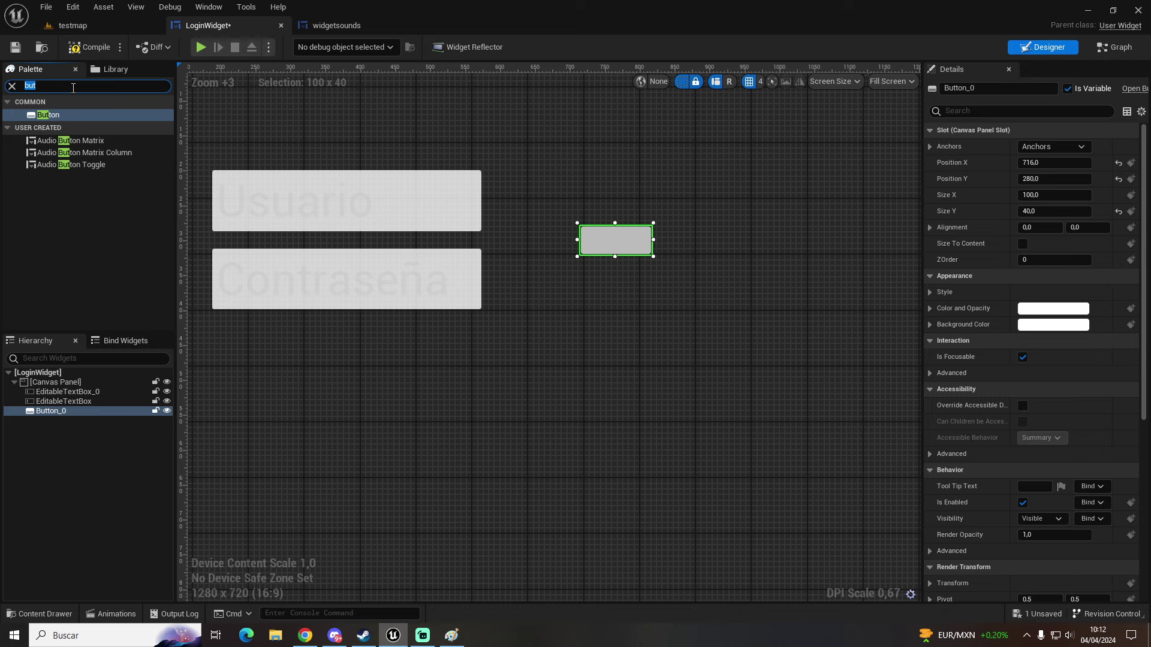
pyautogui.write('tex')
pyautogui.moveTo(45, 126); pyautogui.dragTo(624, 247)
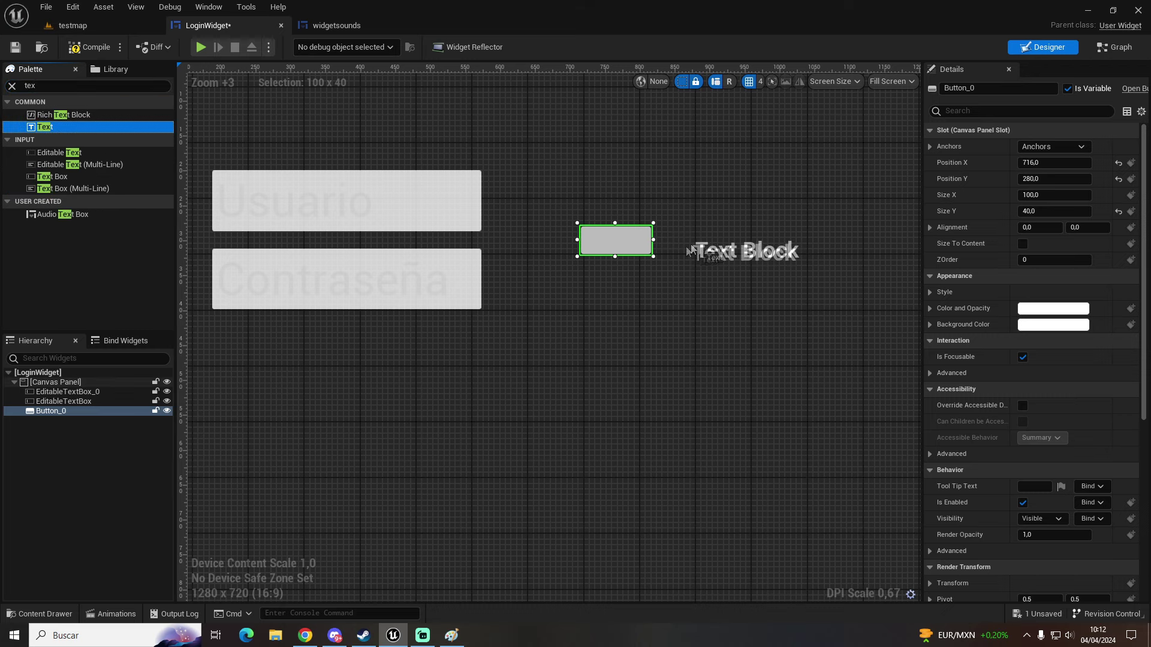
pyautogui.click(80, 422)
pyautogui.click(1022, 213)
pyautogui.write('Registrar')
pyautogui.press('Return')
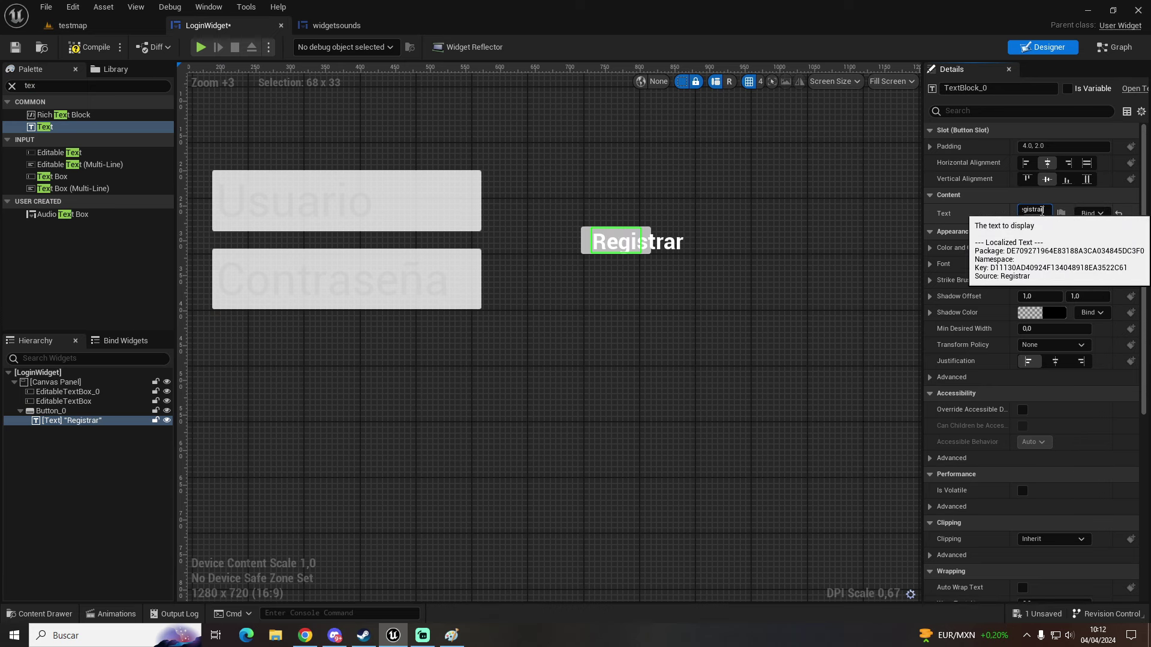
pyautogui.click(51, 411)
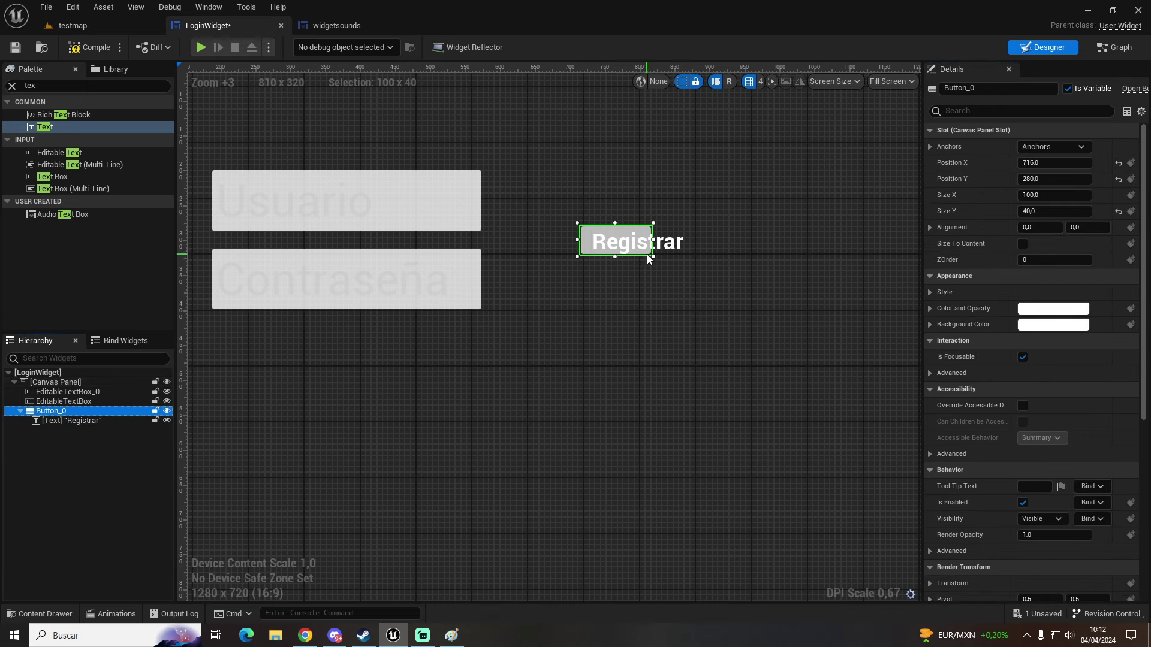
pyautogui.moveTo(653, 257)
pyautogui.mouseDown()
pyautogui.moveTo(752, 279)
pyautogui.moveTo(701, 247)
pyautogui.mouseUp()
pyautogui.scroll(-2, 750, 237)
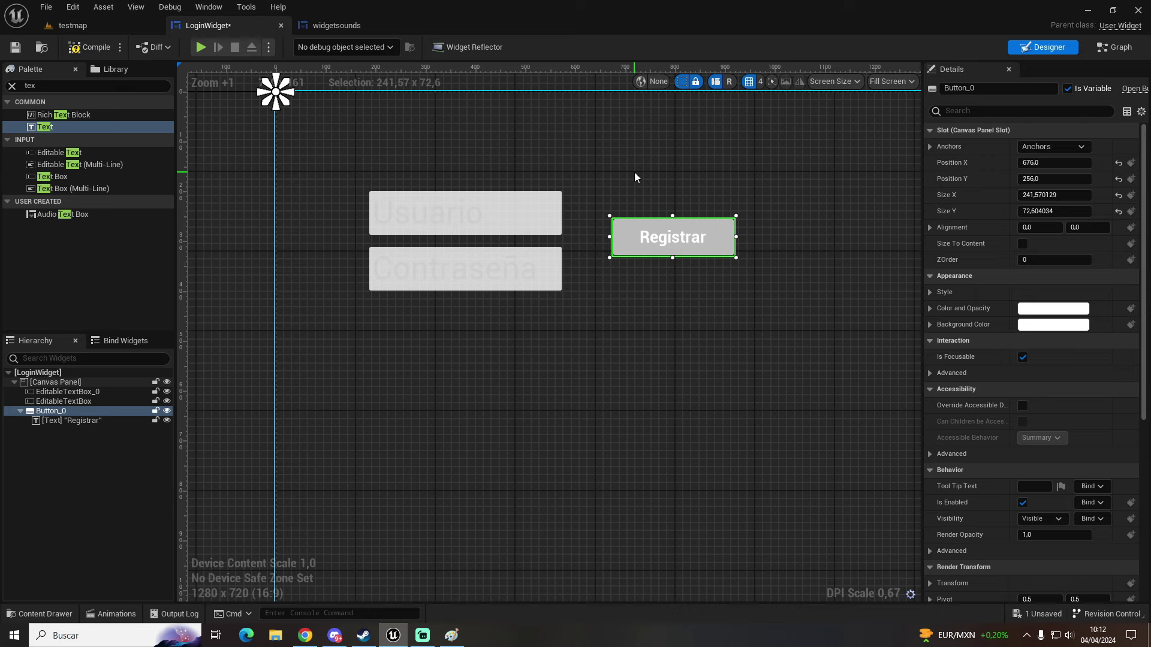
pyautogui.click(647, 375)
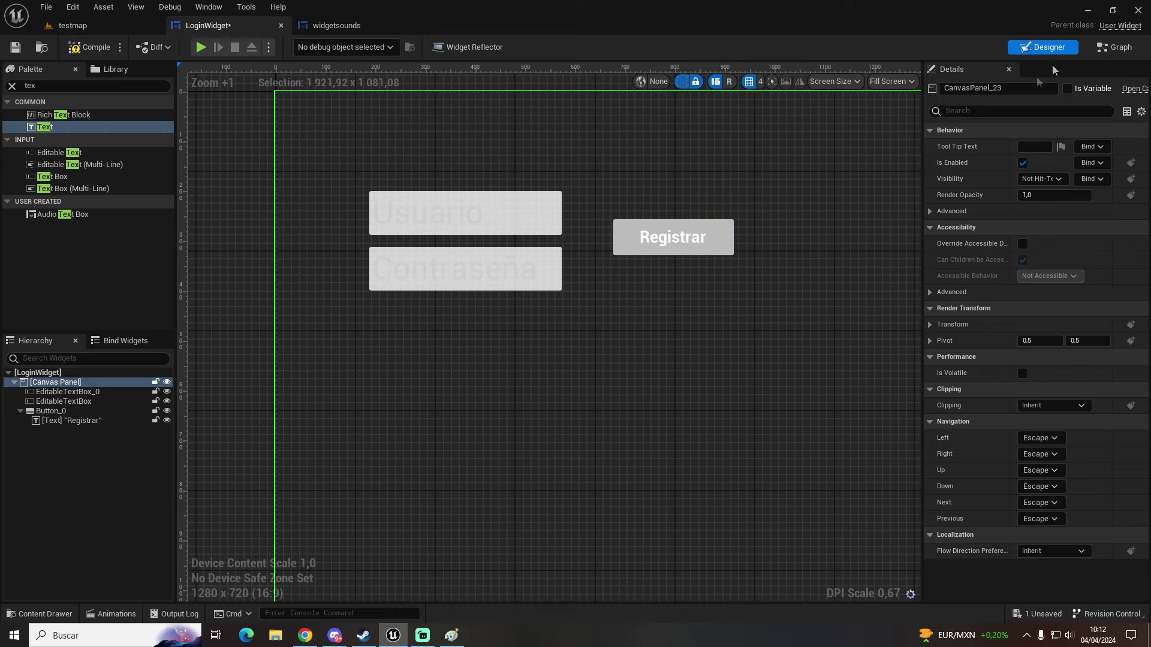
# Add an On Clicked (Button_0) event for the Registrar button from its Details Events section.
pyautogui.click(727, 231)
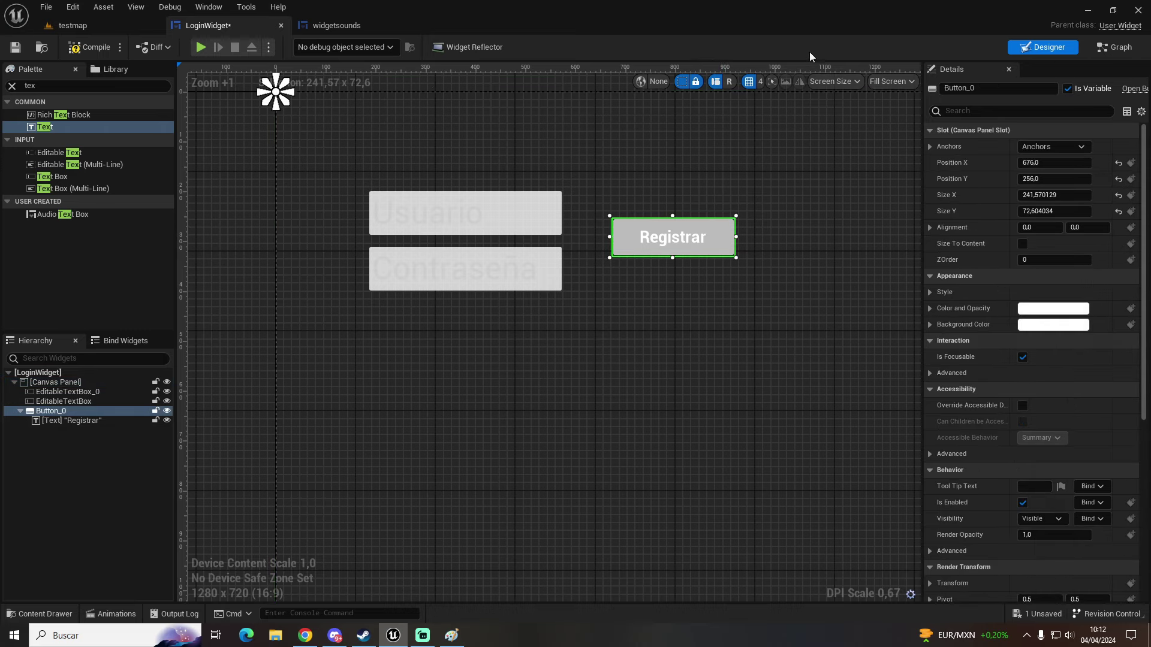
pyautogui.scroll(-4, 1041, 380)
pyautogui.scroll(-6, 1048, 395)
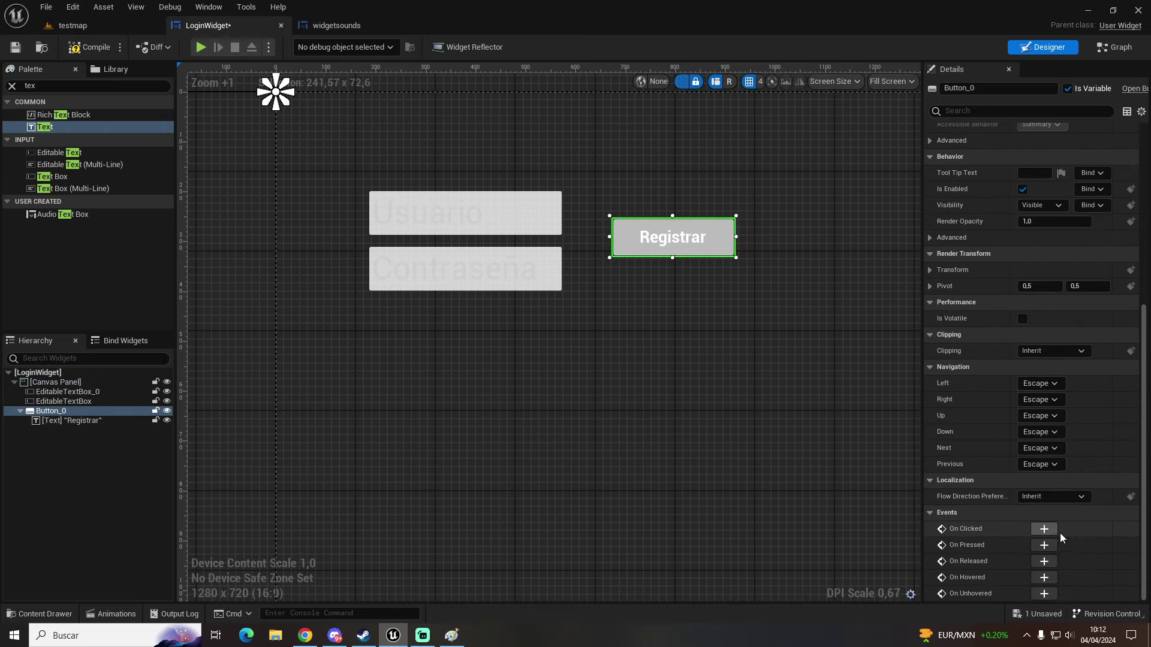
pyautogui.click(1043, 530)
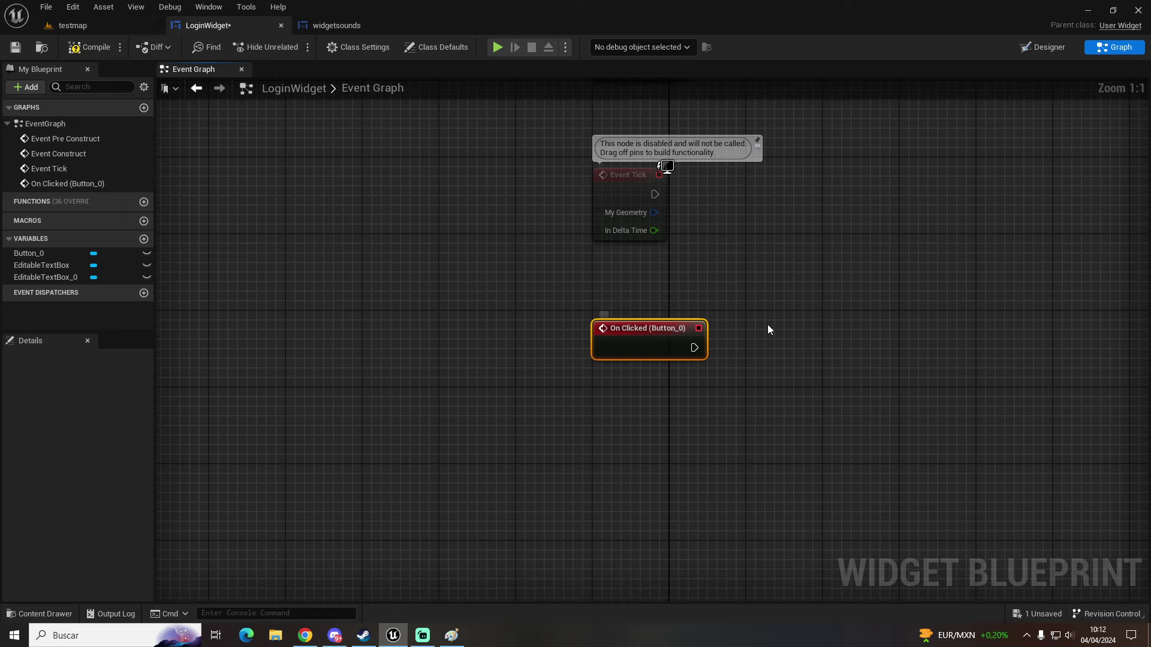
pyautogui.moveTo(768, 324); pyautogui.dragTo(713, 314, button='right')
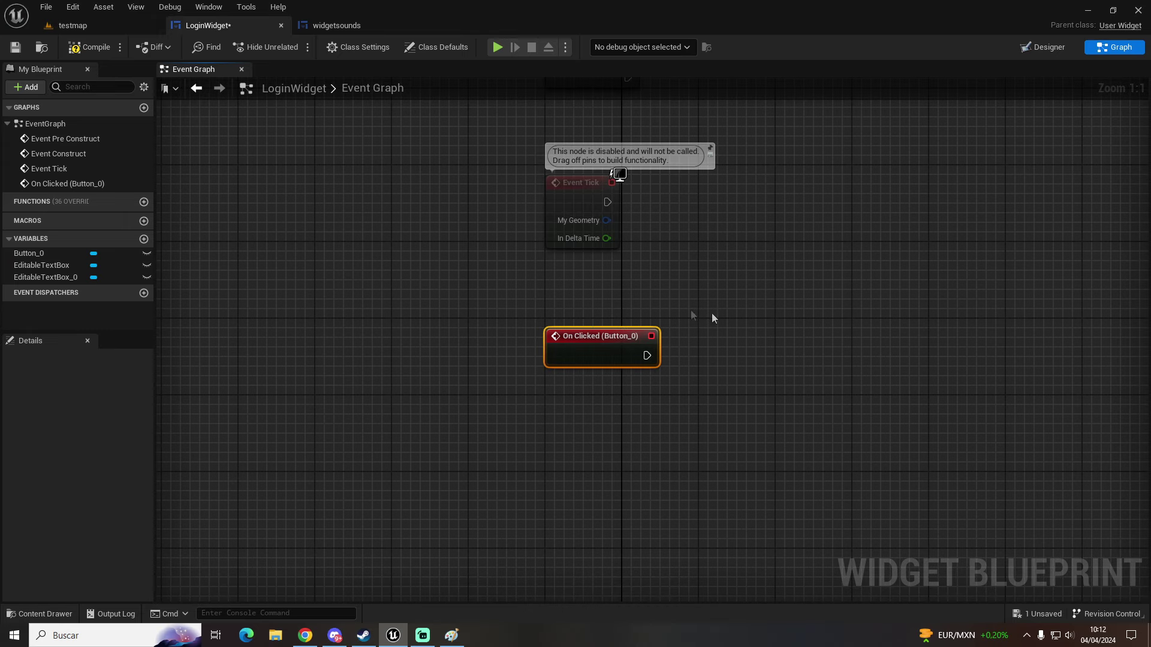
# In the Designer, rename the Registrar button to BotonRegistrar.
pyautogui.click(1043, 47)
pyautogui.click(952, 90)
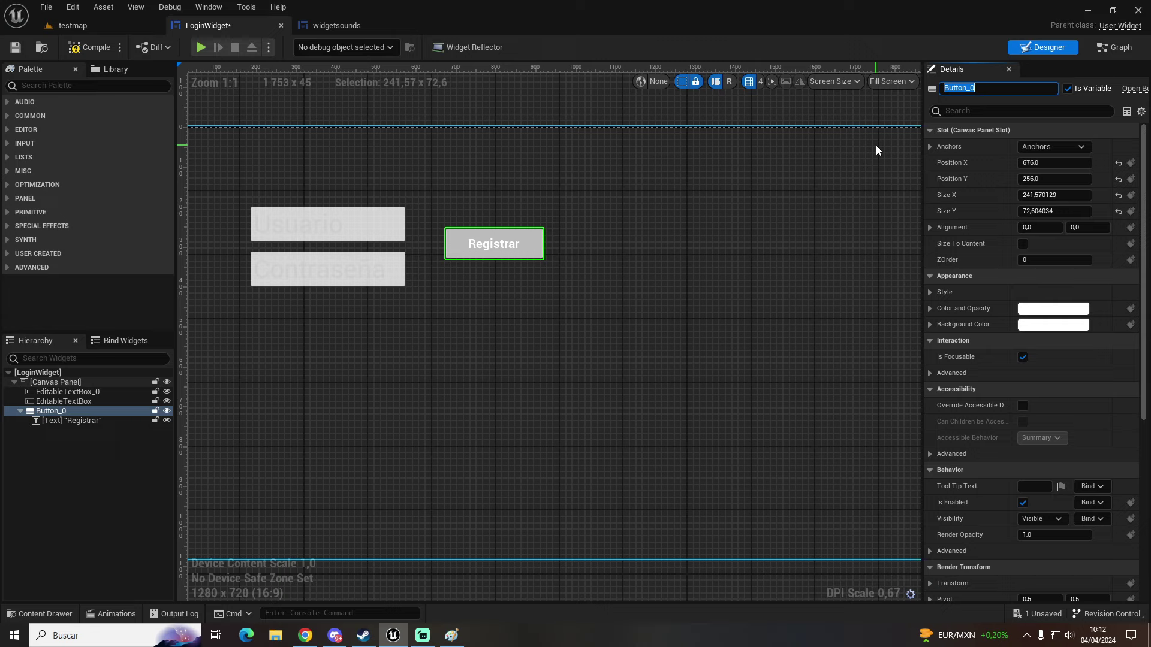
pyautogui.write('BotonRegist')
pyautogui.write('rar')
pyautogui.press('Return')
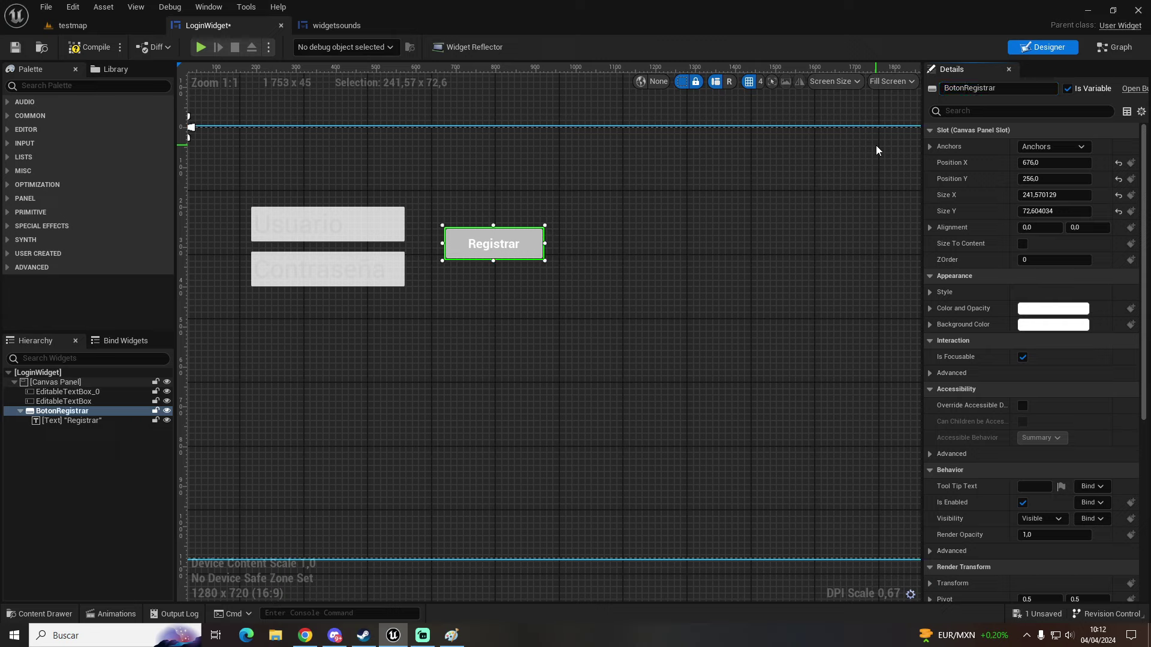
# Rename the Usuario box to NombreRegistrar and the Contraseña box to ContraseñaRegistrar.
pyautogui.click(398, 217)
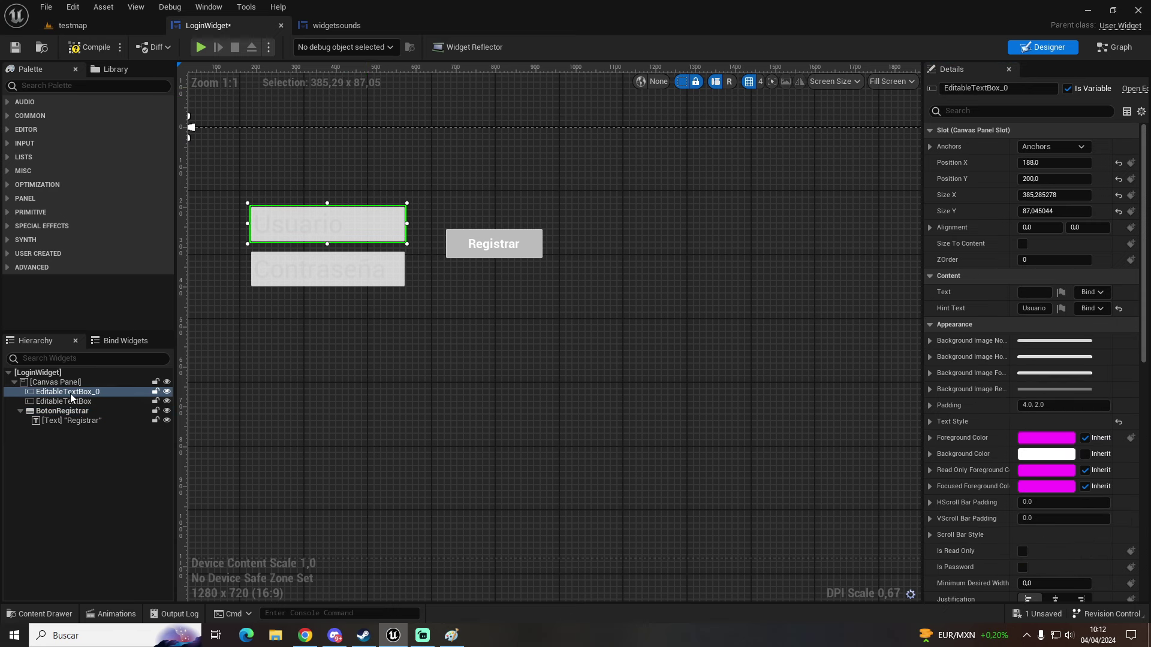
pyautogui.click(1017, 89)
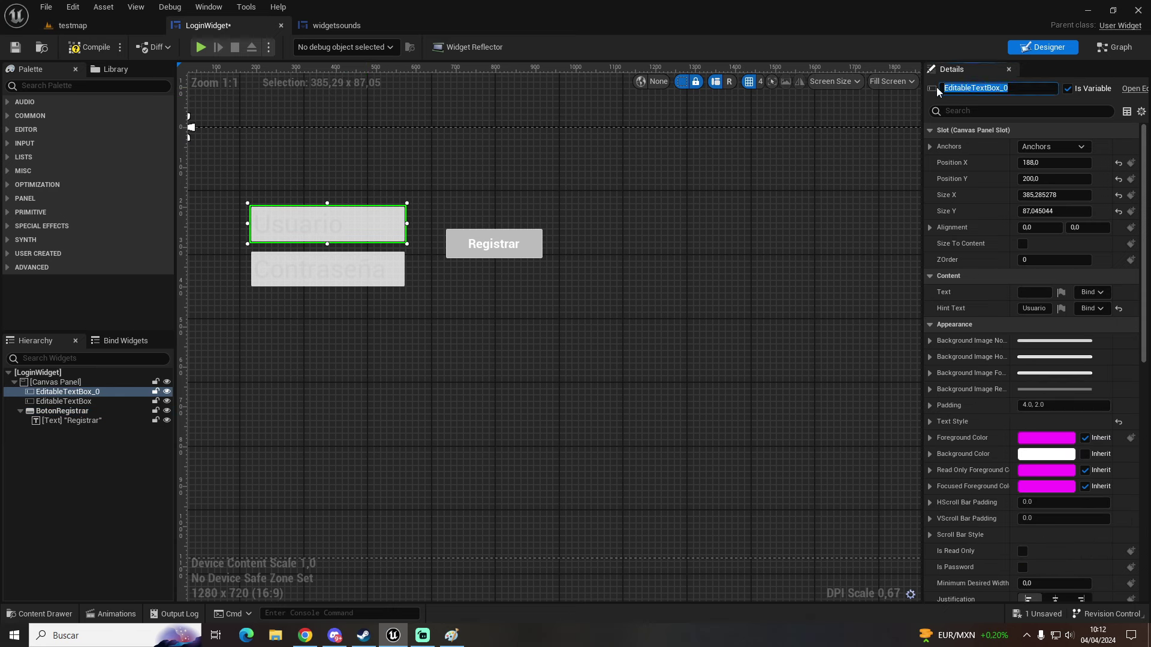
pyautogui.write('NombreRegistrar')
pyautogui.press('Return')
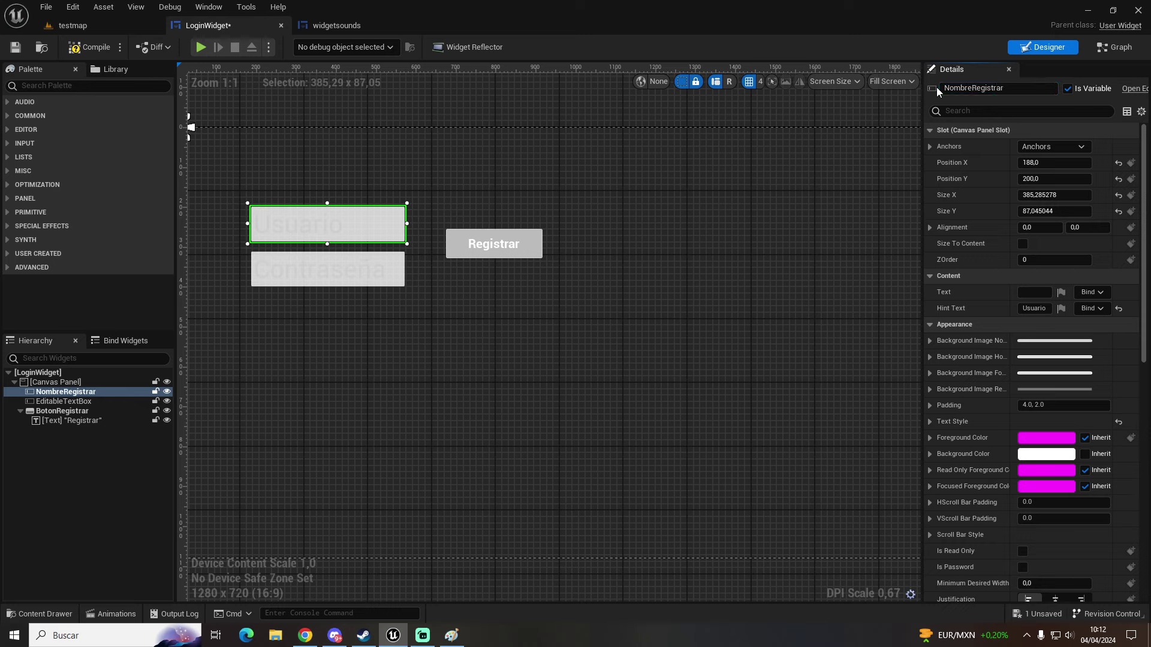
pyautogui.click(392, 265)
pyautogui.click(1003, 88)
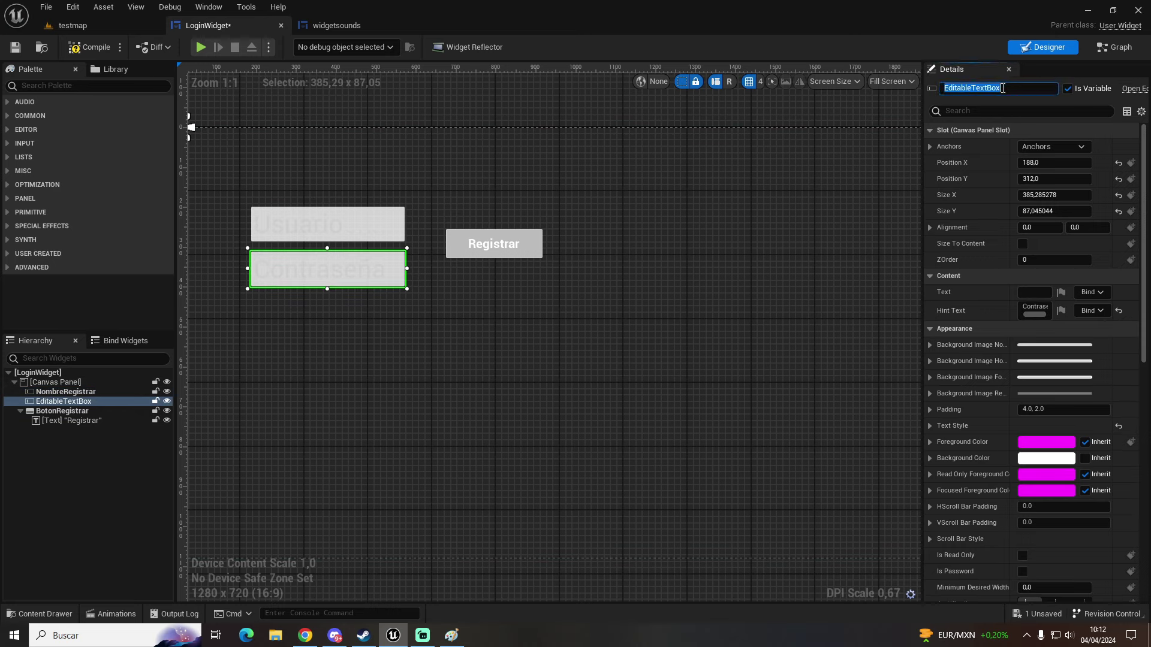
pyautogui.write('ContraseñaRegistrar')
pyautogui.press('Return')
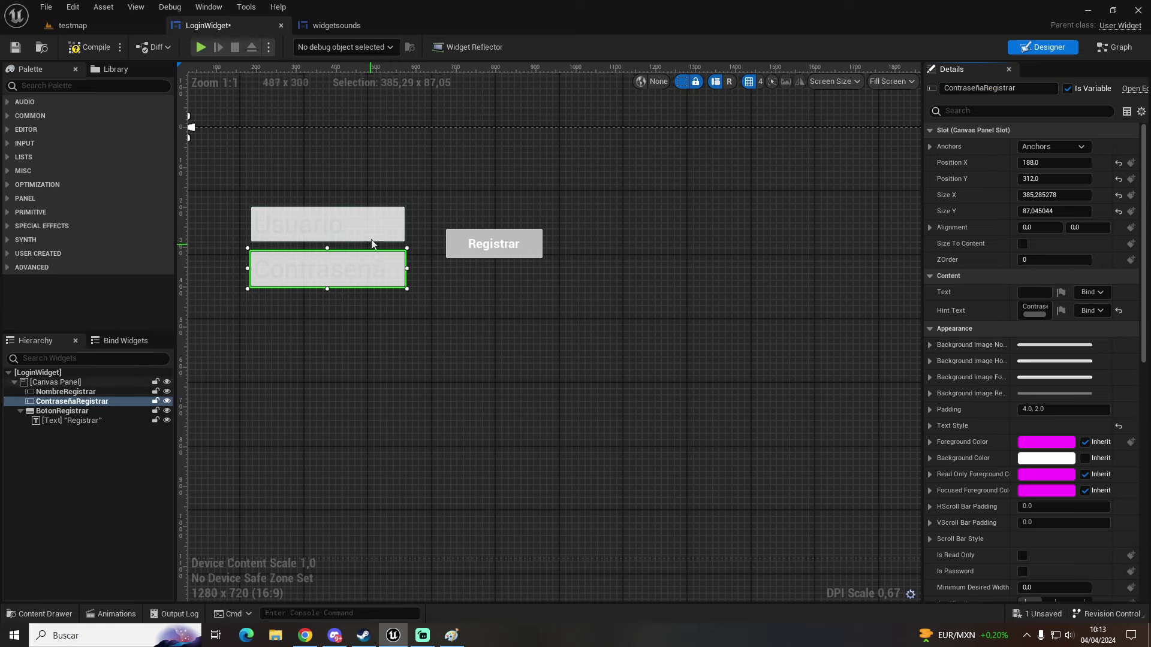
pyautogui.click(1115, 47)
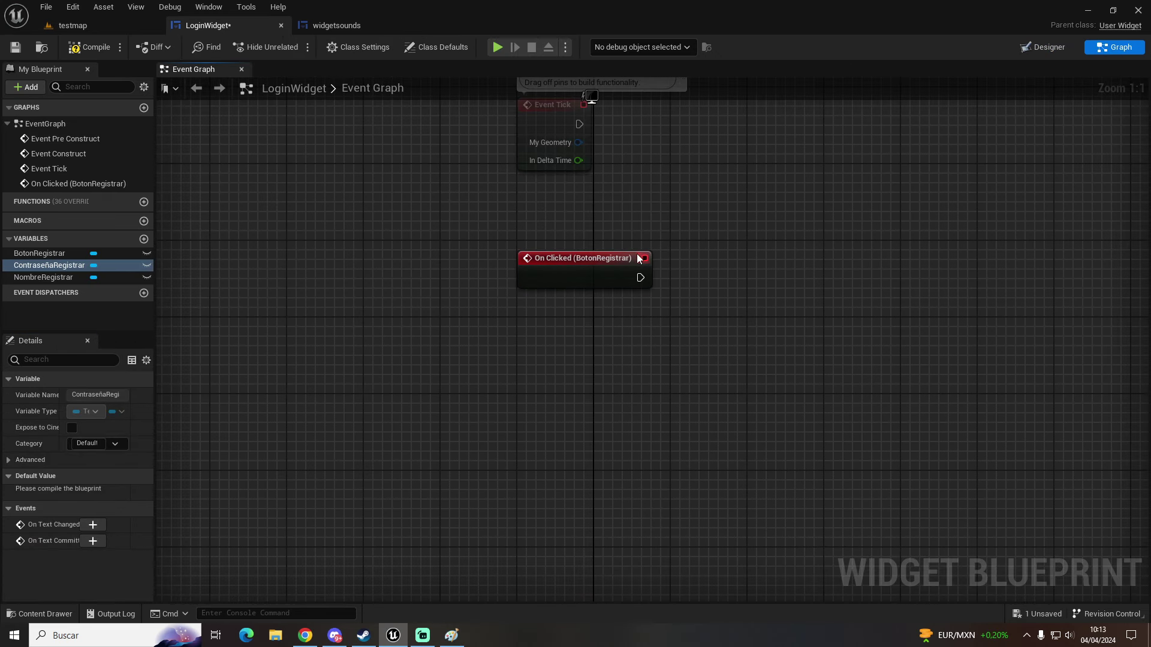
# Attach a Set Play Fab Settings node to On Clicked (BotonRegistrar), then bring up PlayFab's studios page.
pyautogui.moveTo(640, 278); pyautogui.dragTo(686, 275)
pyautogui.write('set')
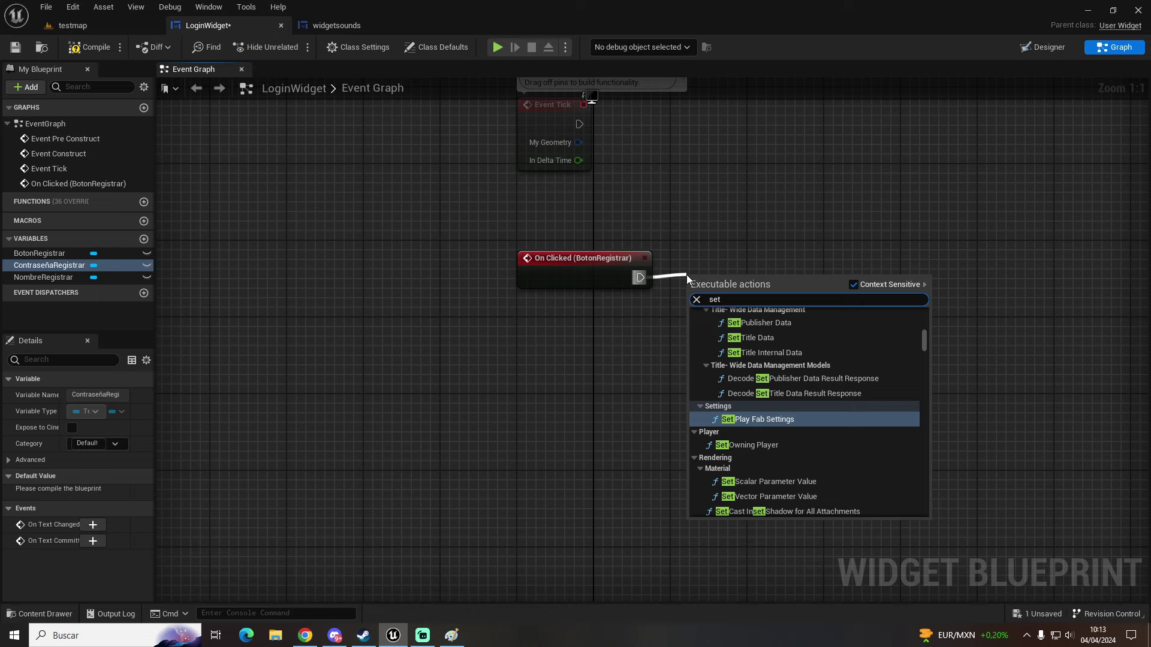
pyautogui.write(' fa')
pyautogui.press('Return')
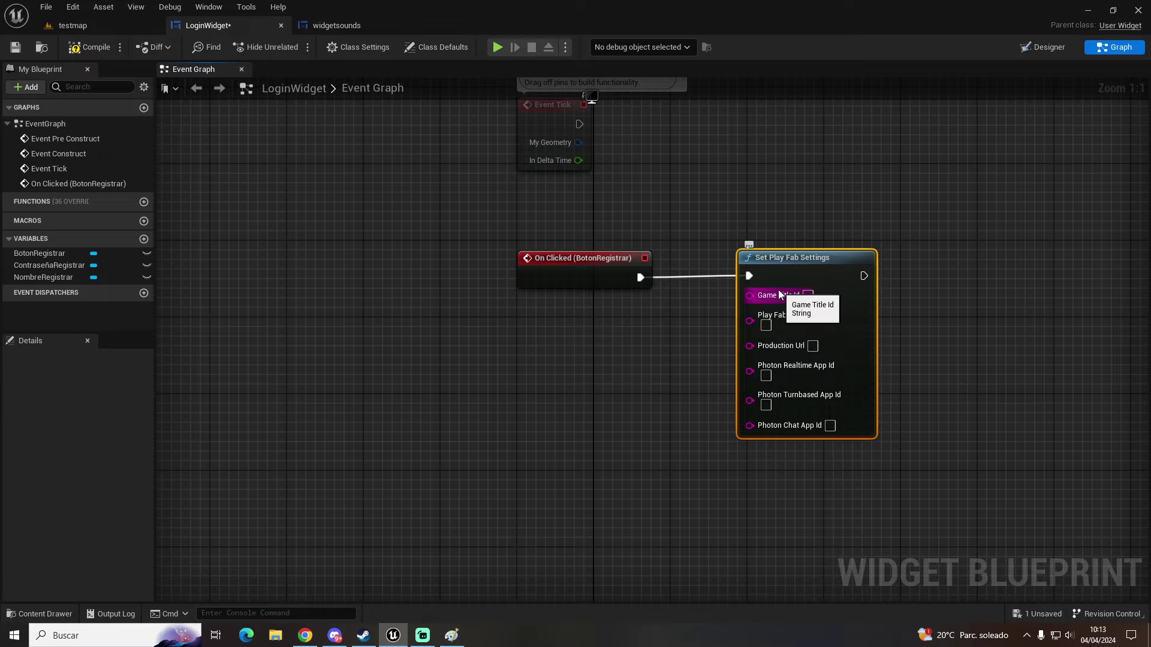
pyautogui.click(310, 641)
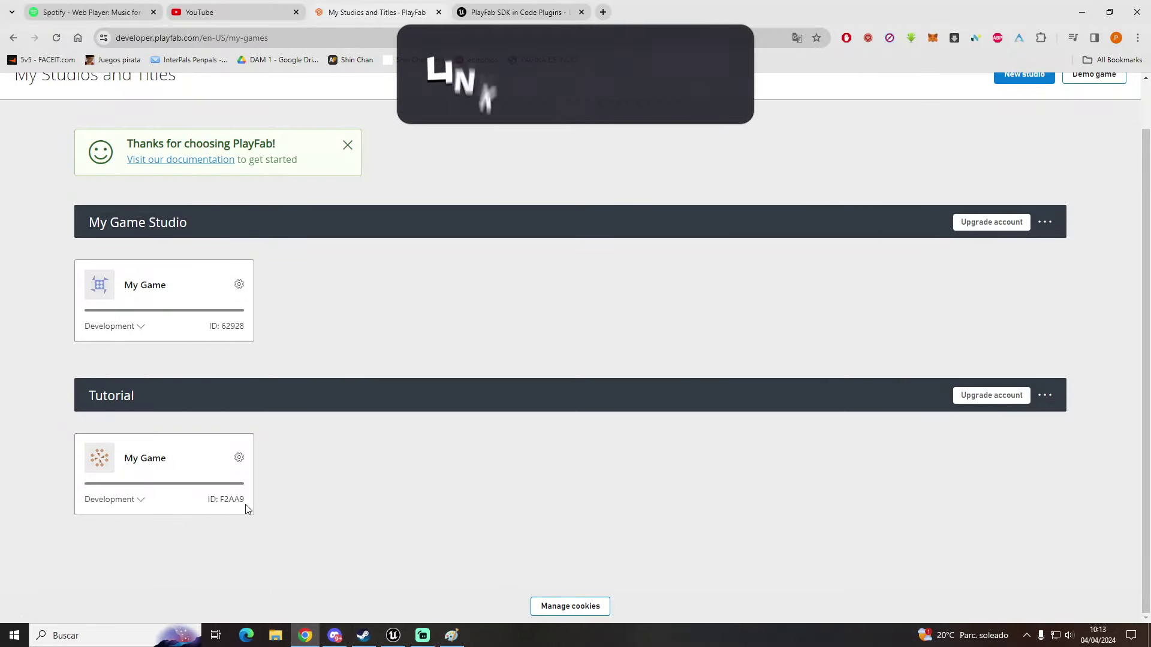
# Copy the Tutorial My Game title ID and confirm its Players search returns no players.
pyautogui.moveTo(220, 500); pyautogui.dragTo(246, 502)
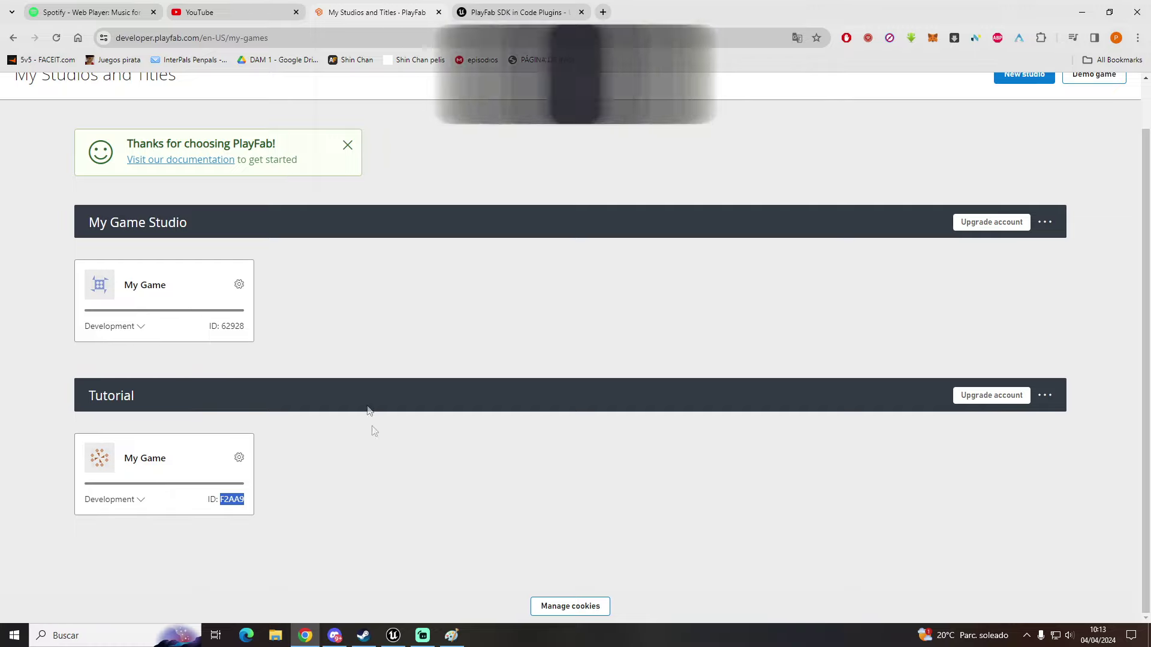
pyautogui.click(157, 453)
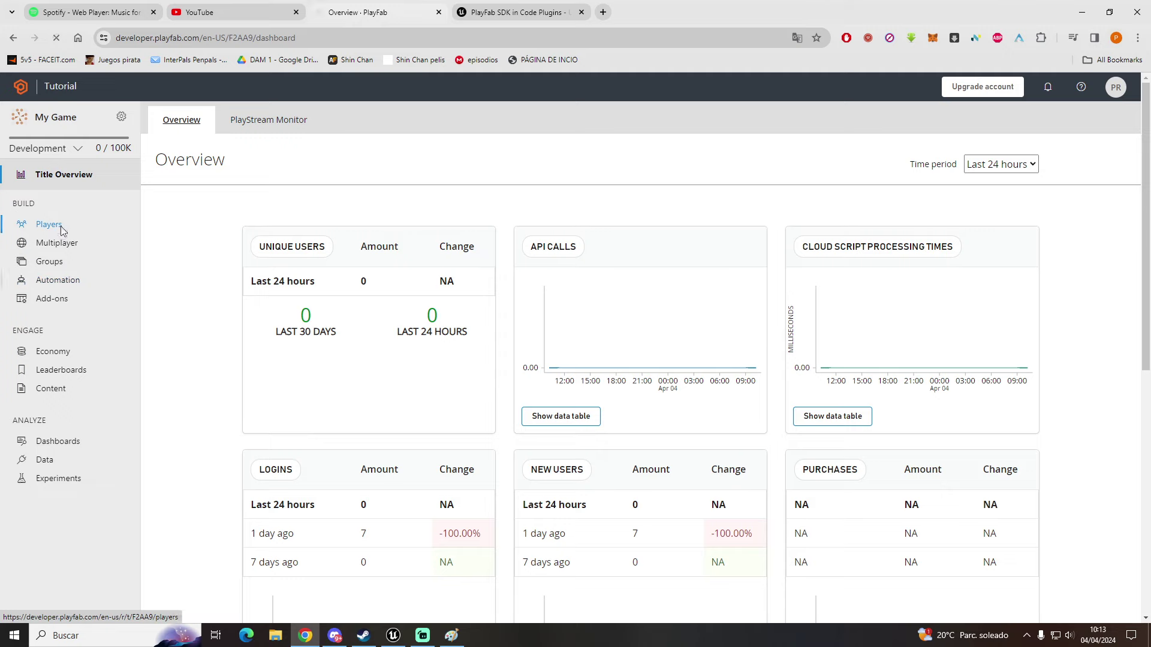
pyautogui.click(53, 225)
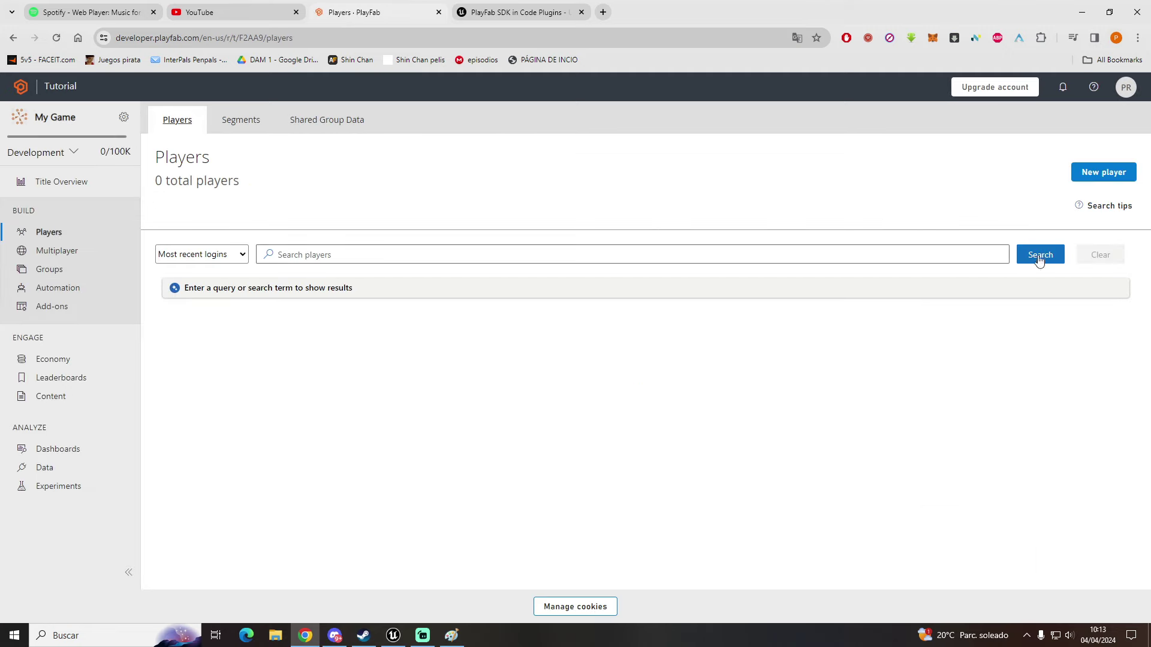
pyautogui.click(1040, 256)
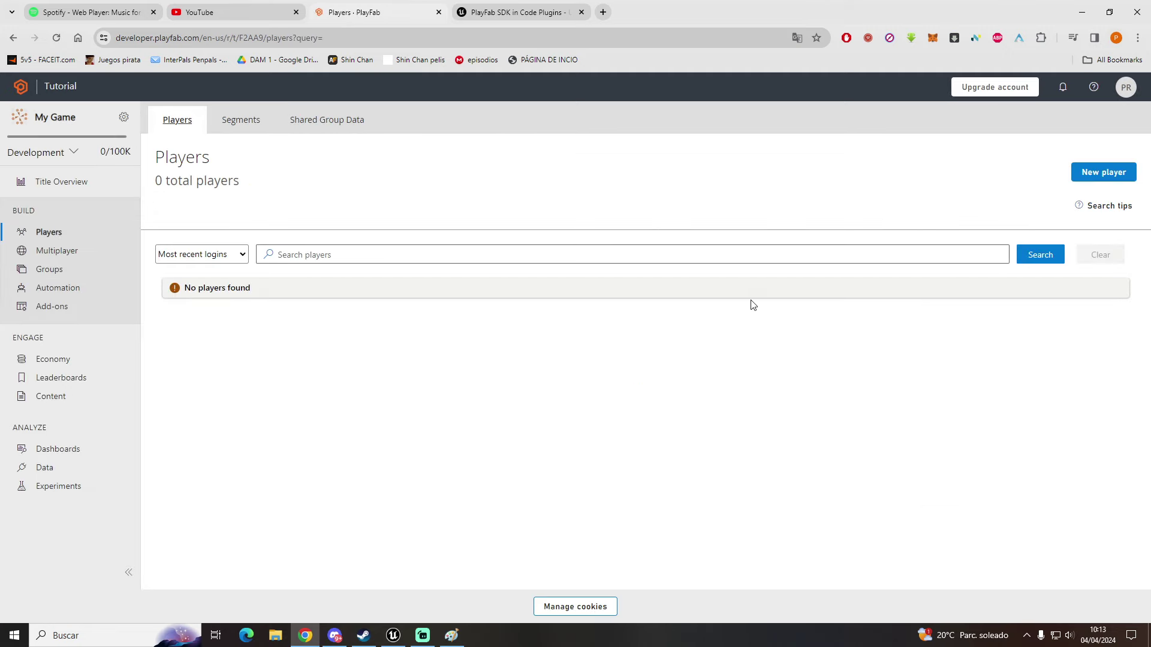
pyautogui.click(305, 636)
# Paste title ID F2AA9 into Set Play Fab Settings' Game Title Id.
pyautogui.click(809, 295)
pyautogui.write('F2AA9')
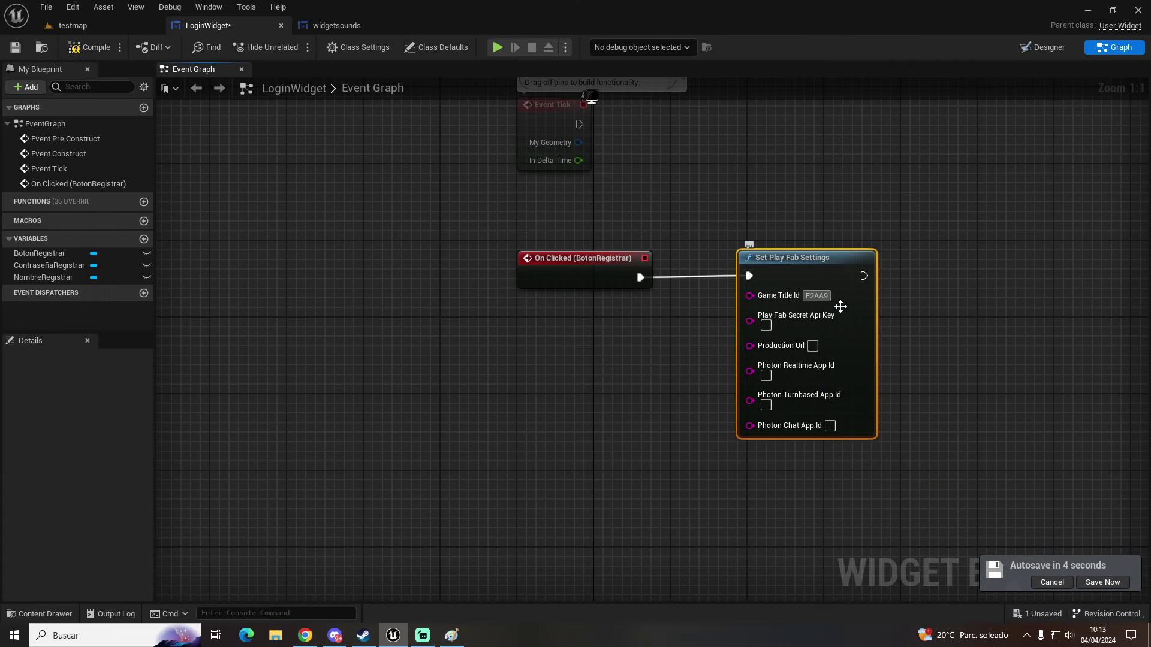
pyautogui.click(947, 301)
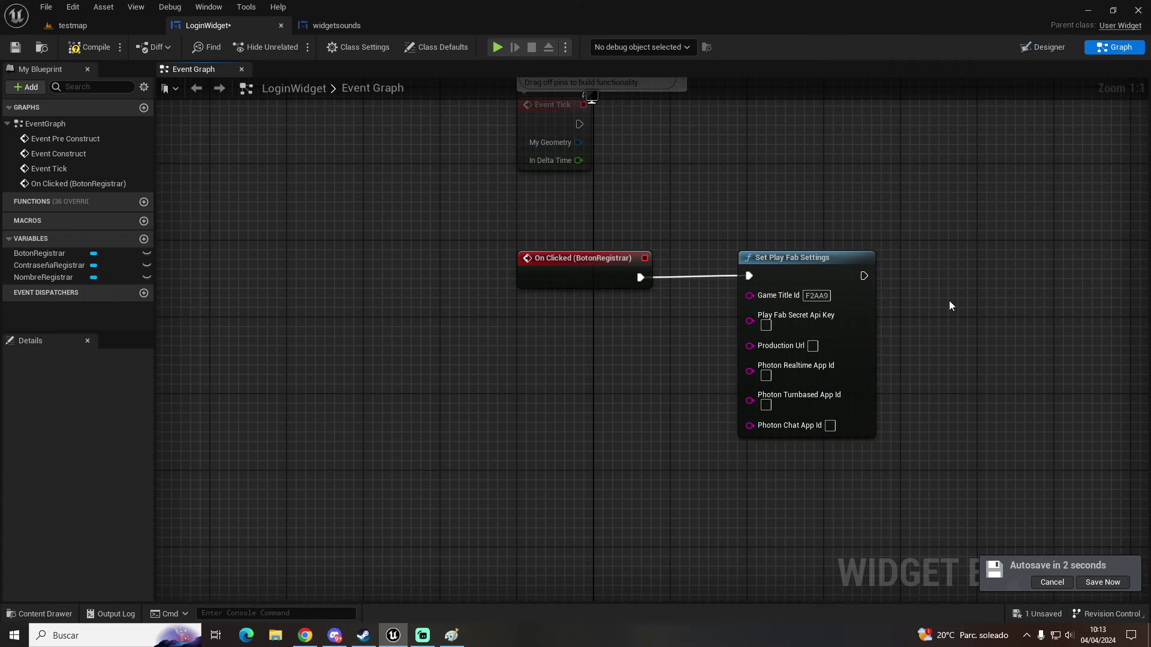
# Chain a Register Play Fab User node after Set Play Fab Settings.
pyautogui.moveTo(950, 301); pyautogui.dragTo(683, 331, button='right')
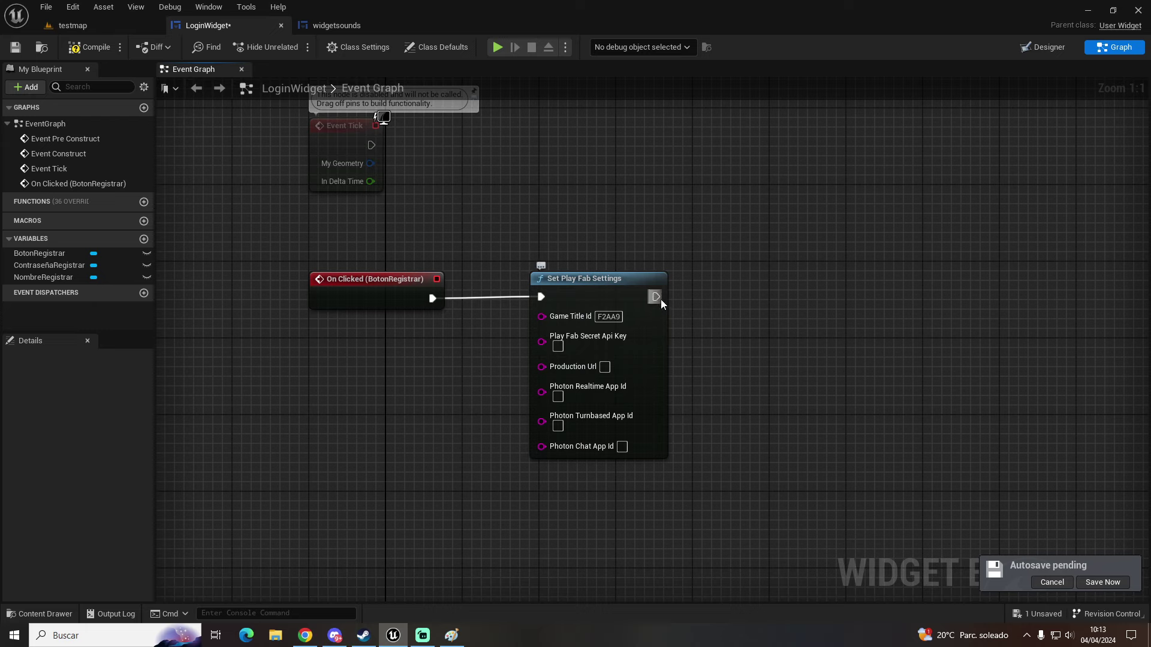
pyautogui.moveTo(660, 298); pyautogui.dragTo(728, 289)
pyautogui.write('register')
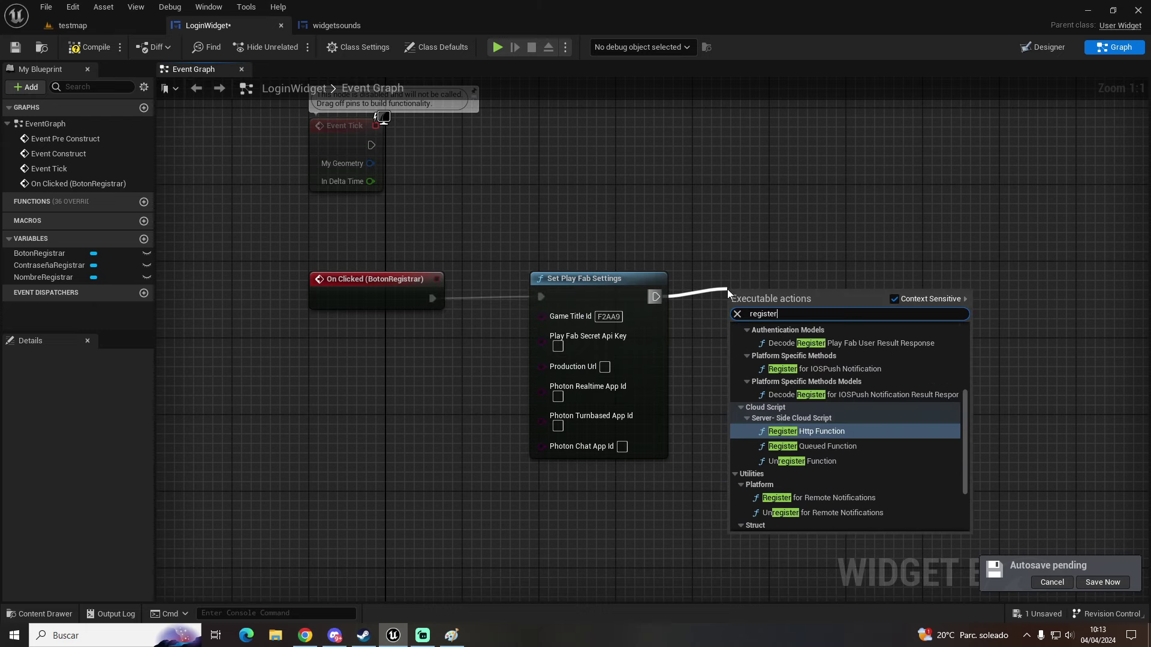
pyautogui.write(' playf')
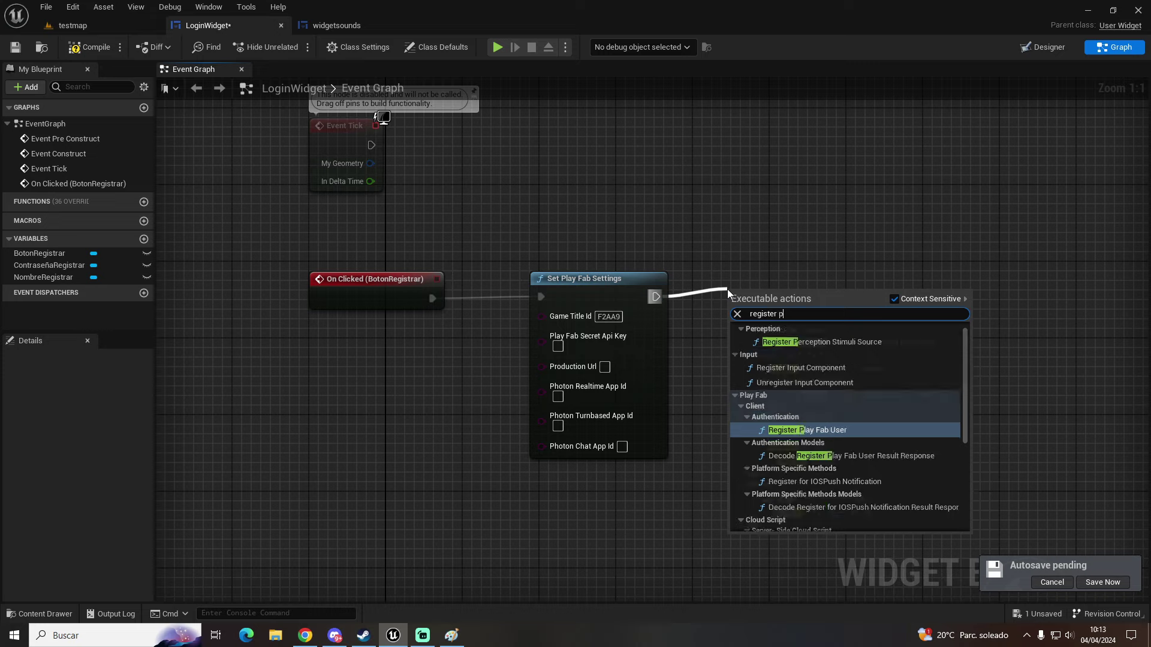
pyautogui.press('Return')
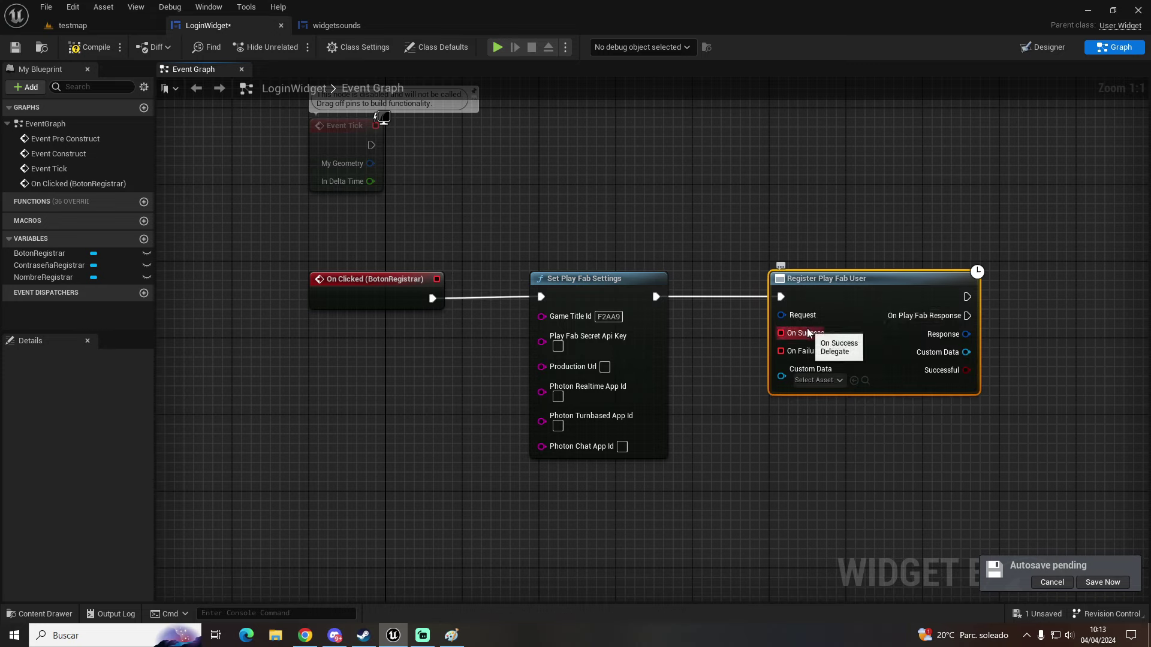
# Wire a Make ClientRegisterPlayFabUserRequest node into Request and expand it to show Email, Password, Username.
pyautogui.moveTo(781, 315); pyautogui.dragTo(722, 482)
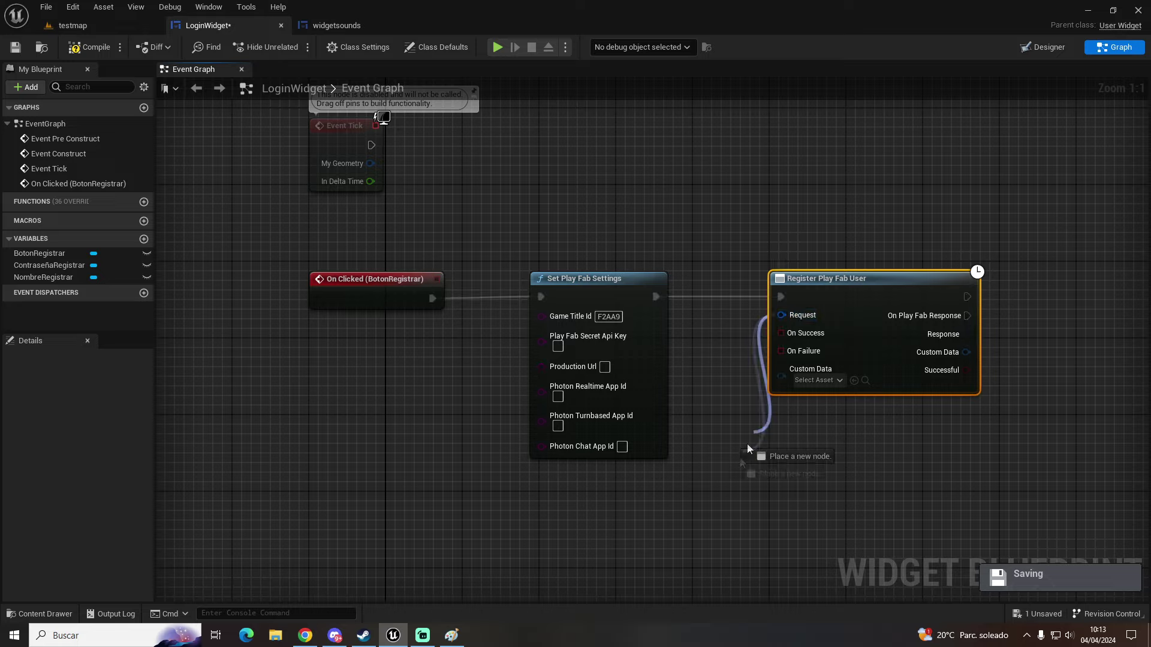
pyautogui.write('make')
pyautogui.press('Return')
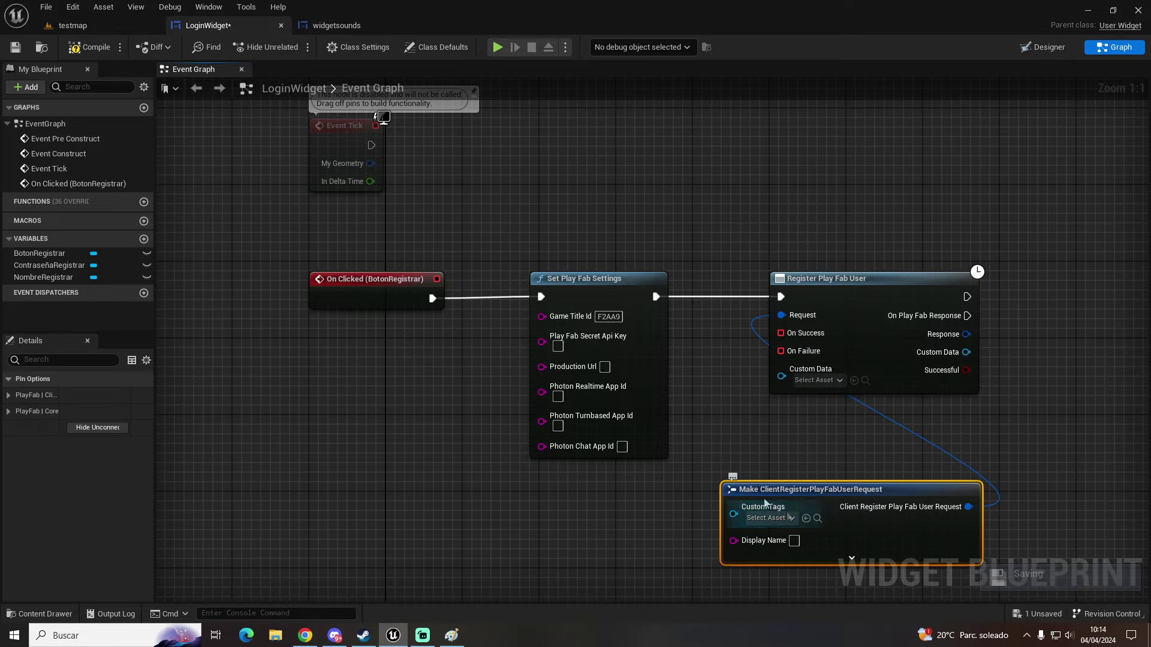
pyautogui.moveTo(780, 503); pyautogui.dragTo(627, 502)
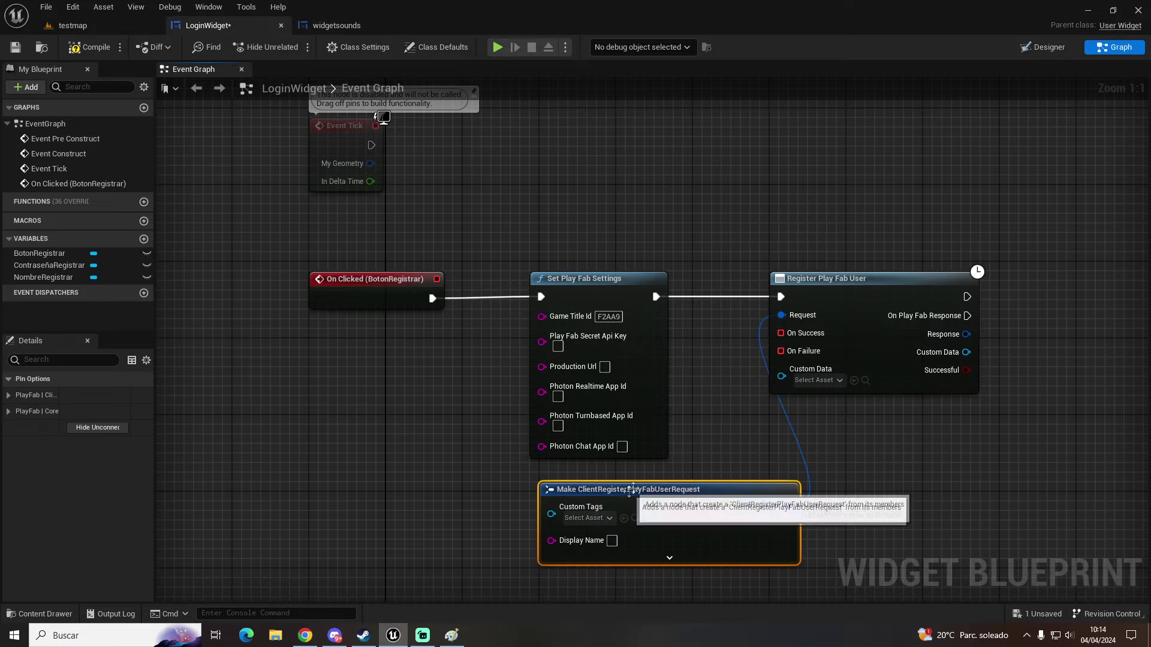
pyautogui.click(666, 559)
pyautogui.moveTo(667, 565); pyautogui.dragTo(721, 404, button='right')
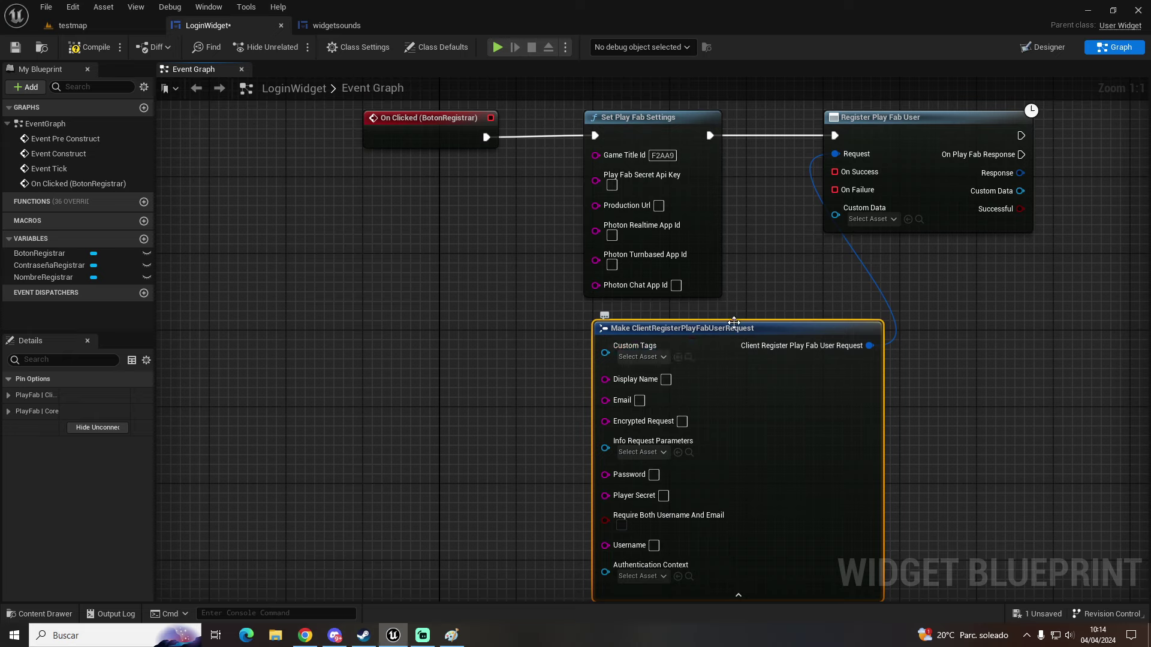
pyautogui.click(262, 345)
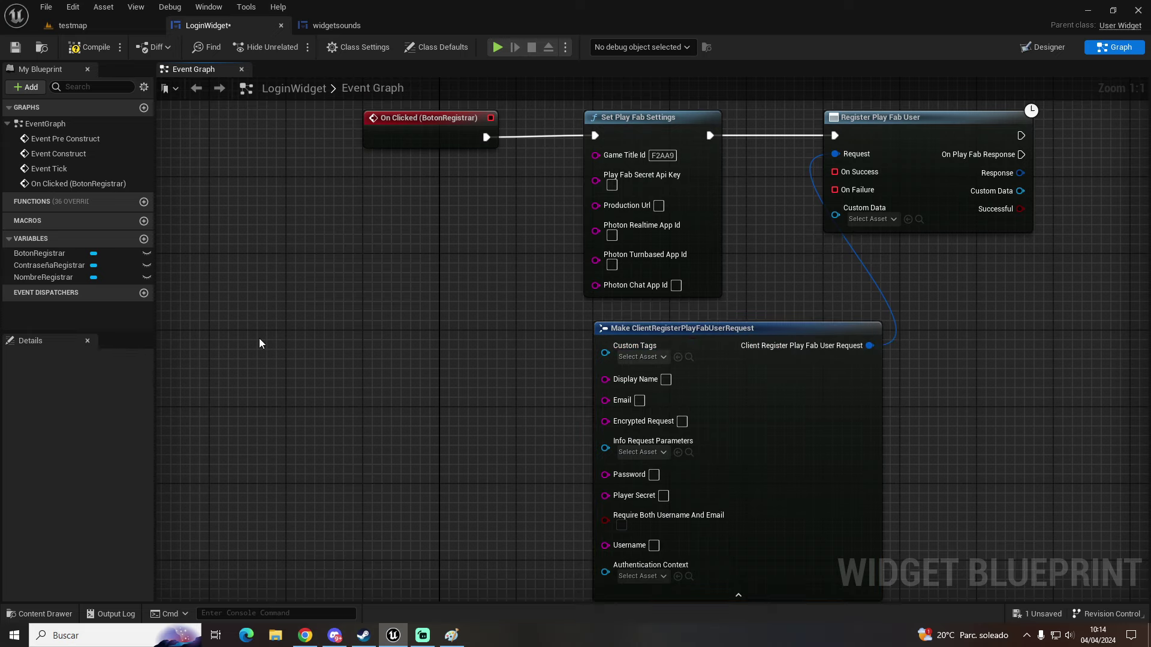
# Feed the NombreRegistrar getter through a GetText (Text Box) node into Display Name.
pyautogui.moveTo(45, 277)
pyautogui.mouseDown()
pyautogui.moveTo(322, 388)
pyautogui.moveTo(605, 378)
pyautogui.mouseUp()
pyautogui.click(321, 382)
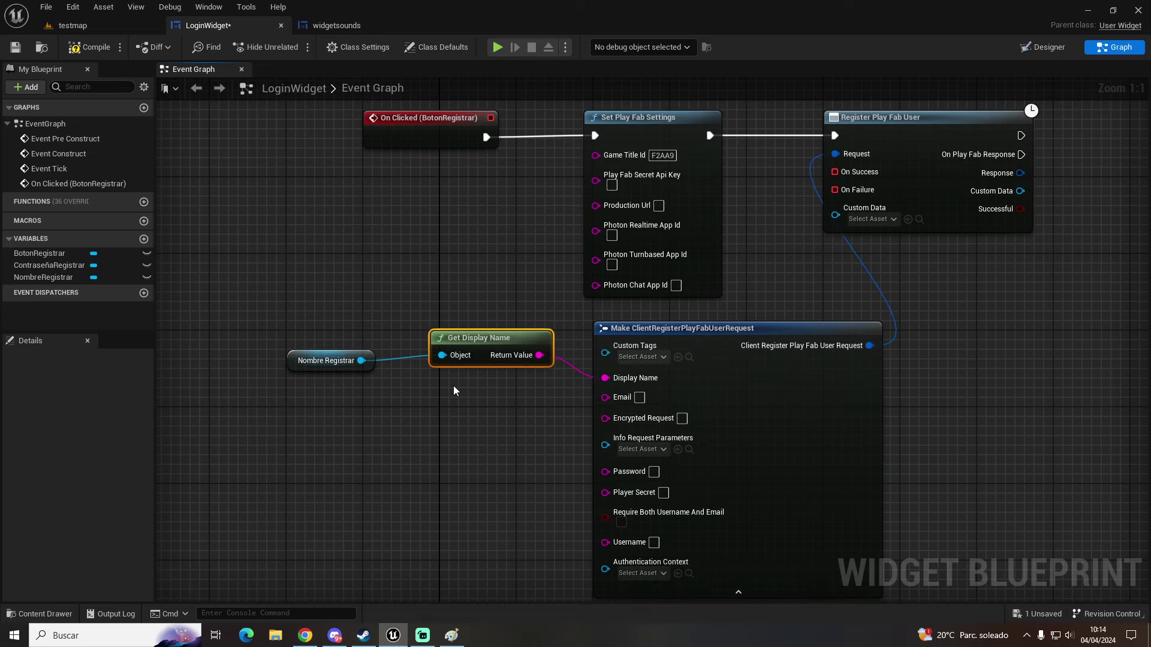
pyautogui.moveTo(520, 338); pyautogui.dragTo(481, 348)
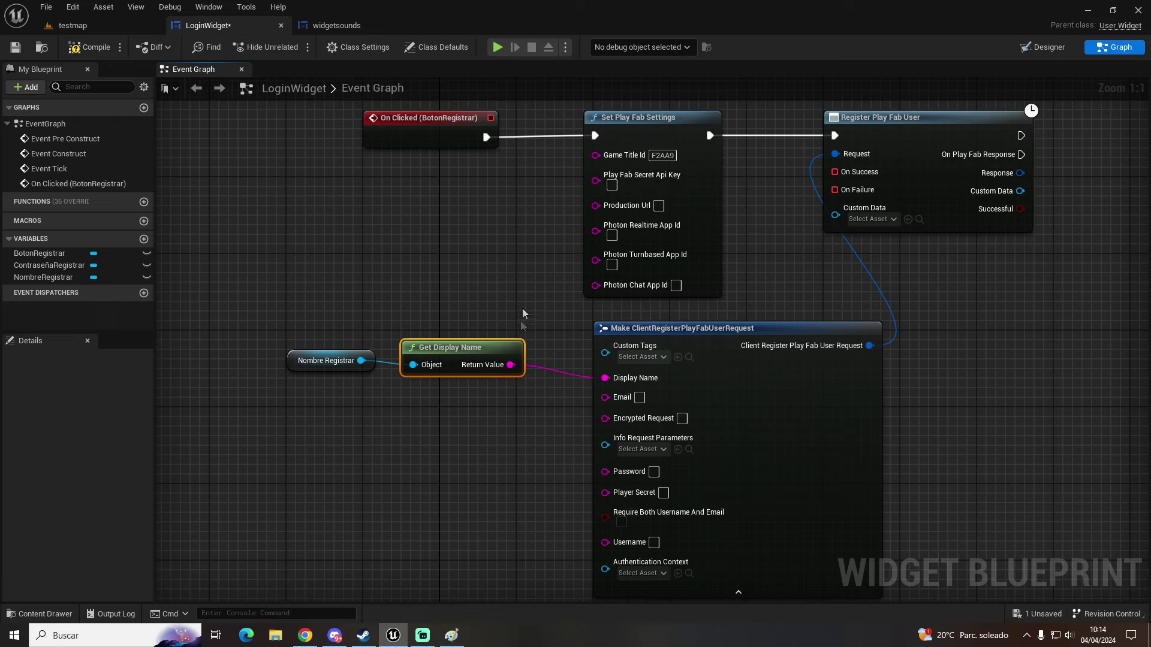
pyautogui.press('Delete')
pyautogui.moveTo(361, 361); pyautogui.dragTo(412, 362)
pyautogui.write('get text')
pyautogui.press('Return')
pyautogui.keyDown('ctrl'); pyautogui.click(326, 361); pyautogui.keyUp('ctrl')
pyautogui.moveTo(463, 383)
pyautogui.mouseDown()
pyautogui.moveTo(402, 384)
pyautogui.moveTo(406, 345)
pyautogui.moveTo(605, 379)
pyautogui.mouseUp()
pyautogui.moveTo(511, 329); pyautogui.dragTo(521, 348)
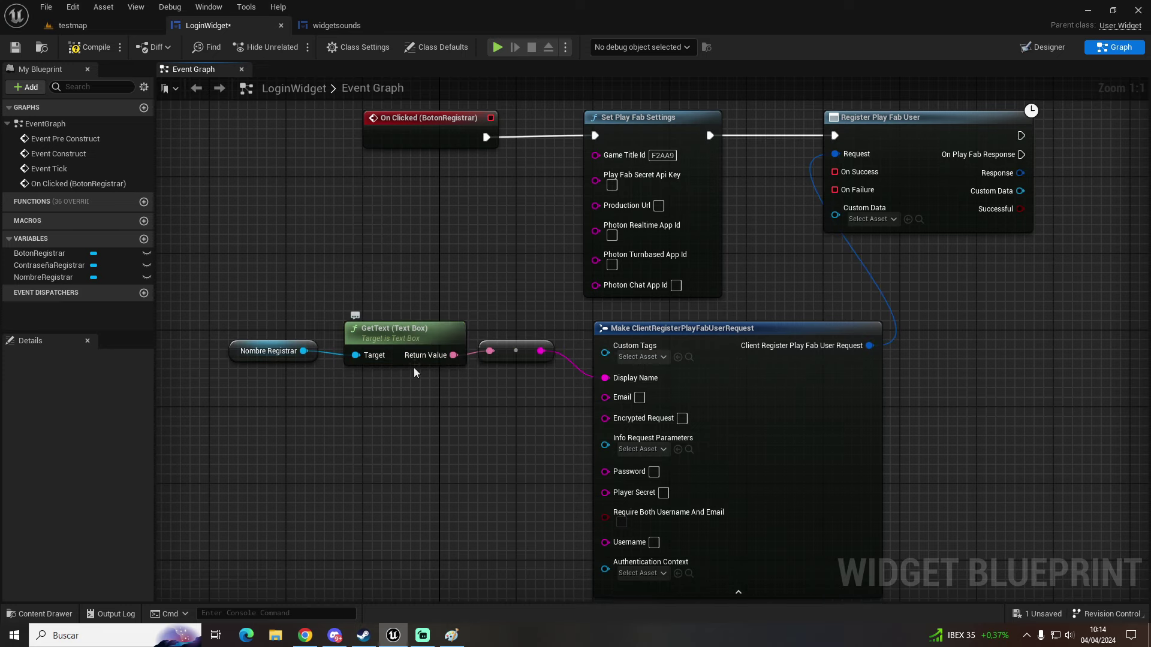
pyautogui.moveTo(412, 375)
pyautogui.mouseDown(button='right')
pyautogui.moveTo(498, 388)
pyautogui.moveTo(544, 348)
pyautogui.mouseUp(button='right')
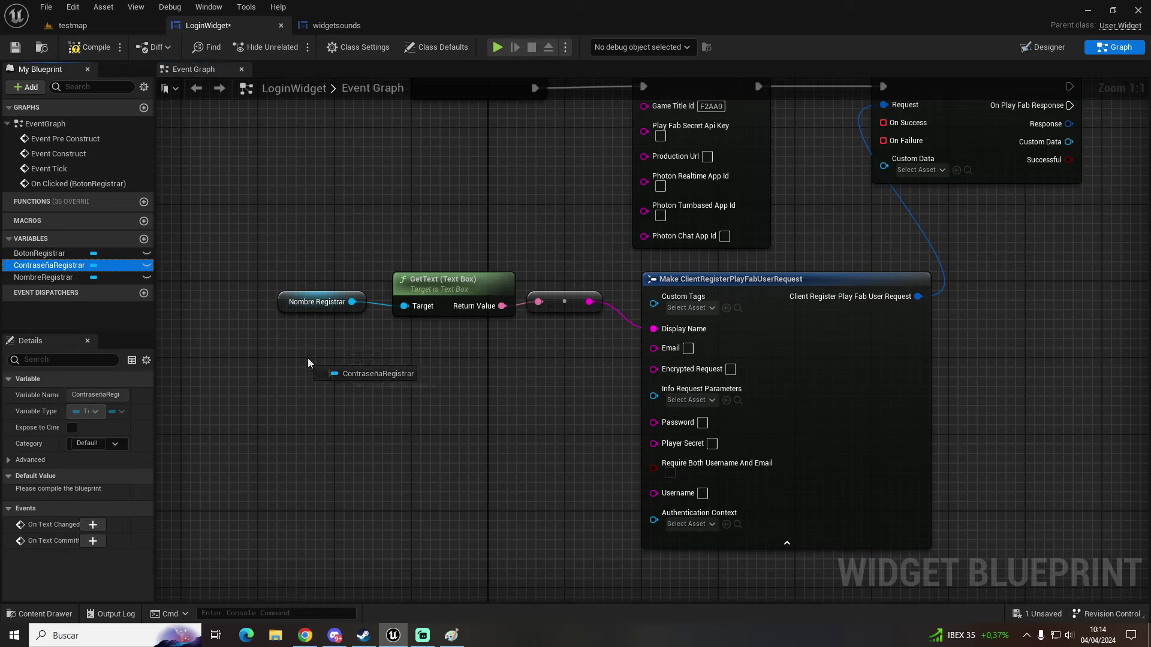
# Feed the ContraseñaRegistrar getter through a copied GetText node into Password.
pyautogui.moveTo(48, 265); pyautogui.dragTo(276, 349)
pyautogui.click(312, 375)
pyautogui.click(431, 293)
pyautogui.hotkey('ctrl', 'c')
pyautogui.hotkey('ctrl', 'v')
pyautogui.moveTo(427, 375); pyautogui.dragTo(427, 356)
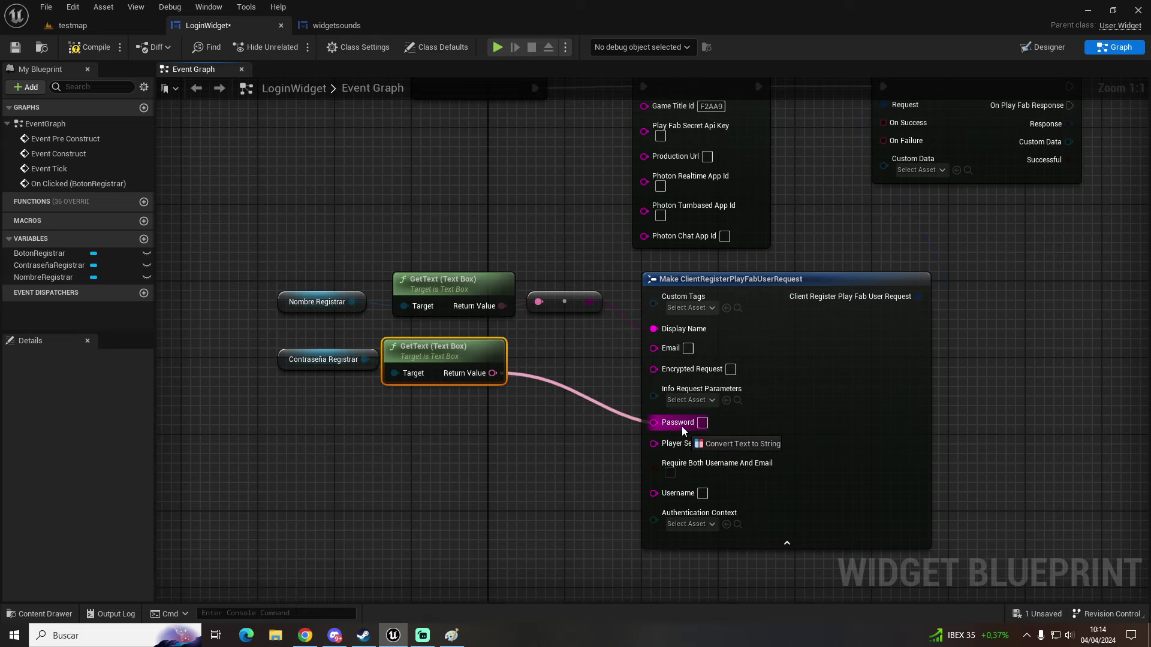
pyautogui.moveTo(493, 373); pyautogui.dragTo(678, 423)
pyautogui.moveTo(548, 318); pyautogui.dragTo(567, 385)
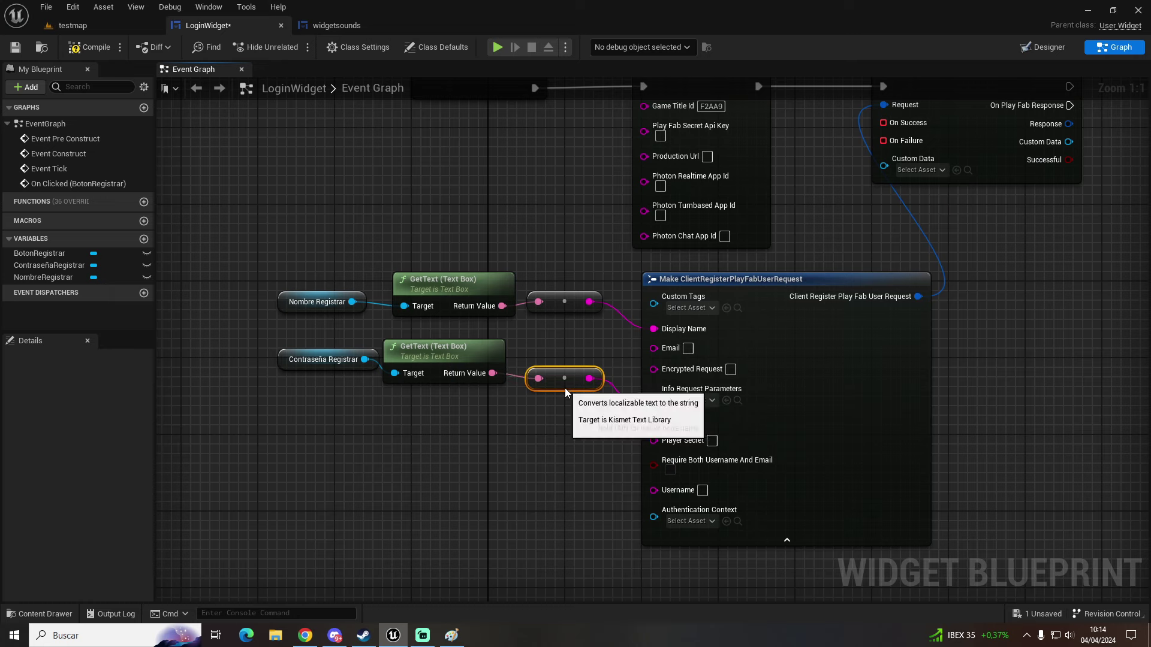
pyautogui.moveTo(288, 343); pyautogui.dragTo(542, 424)
pyautogui.moveTo(536, 378); pyautogui.dragTo(527, 445)
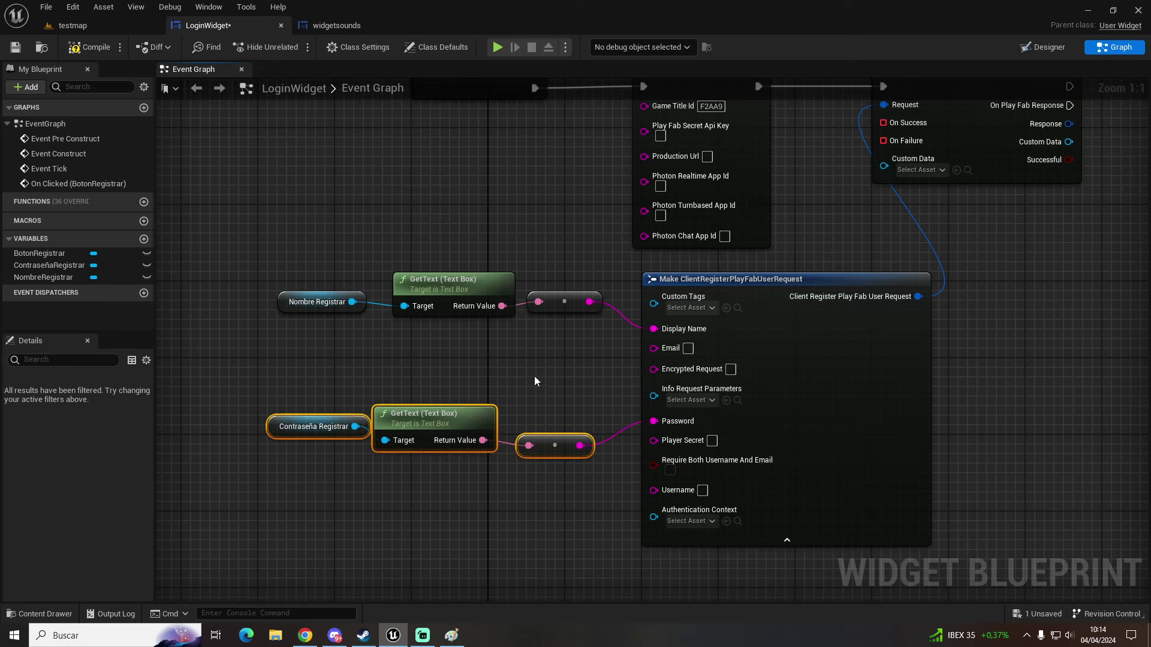
pyautogui.click(428, 378)
# Duplicate the name GetText node and feed NombreRegistrar's text into Username.
pyautogui.click(456, 293)
pyautogui.hotkey('ctrl', 'w')
pyautogui.moveTo(354, 302); pyautogui.dragTo(433, 361)
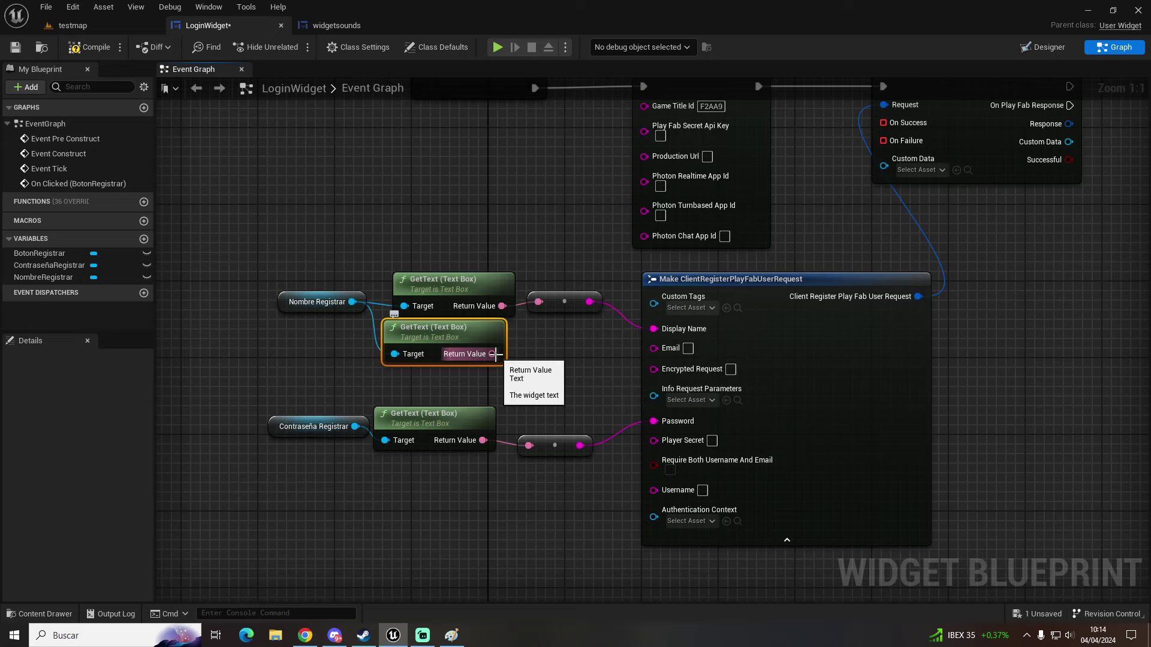
pyautogui.moveTo(493, 353); pyautogui.dragTo(654, 489)
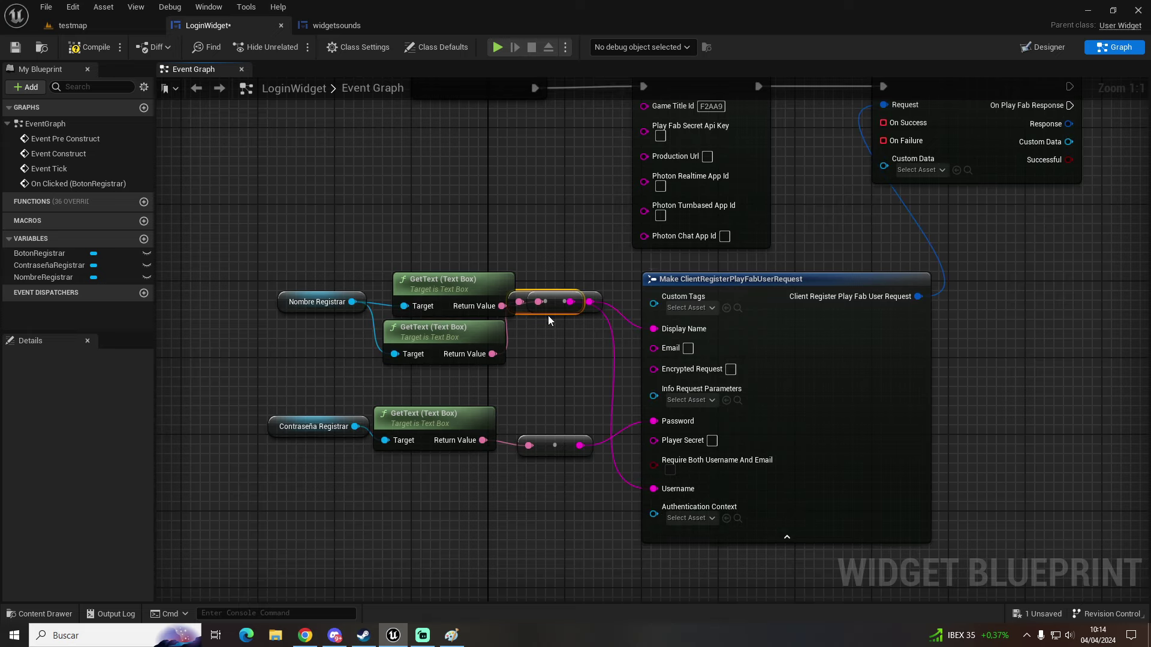
pyautogui.moveTo(547, 319); pyautogui.dragTo(573, 377)
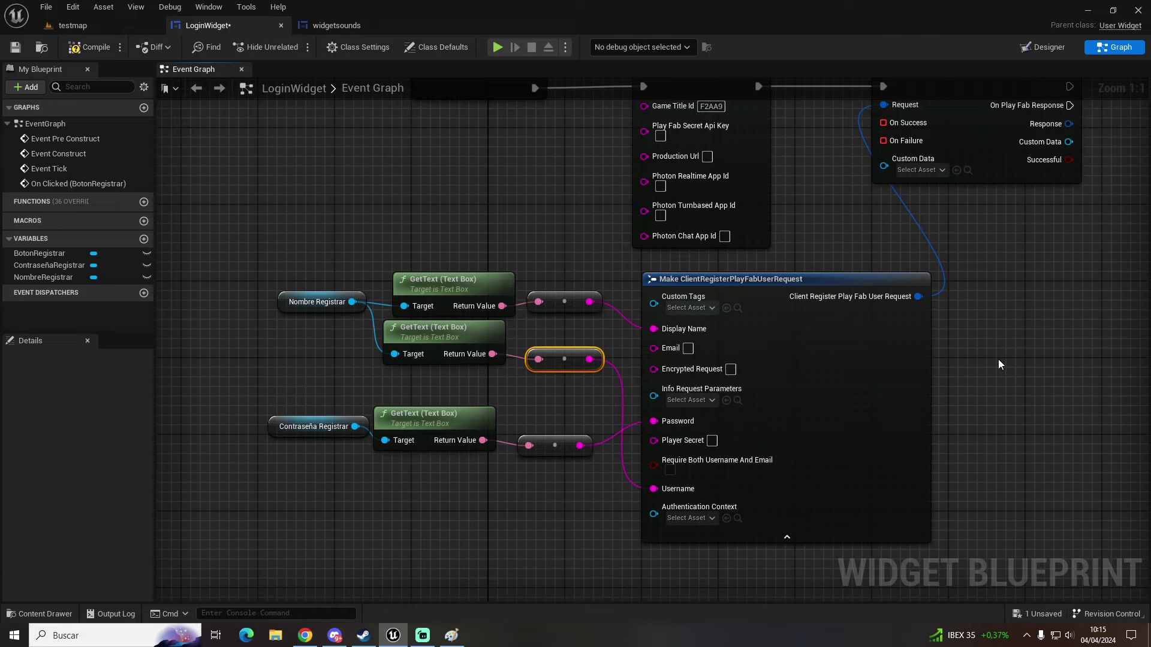
pyautogui.moveTo(998, 358)
pyautogui.mouseDown(button='right')
pyautogui.moveTo(555, 385)
pyautogui.moveTo(591, 450)
pyautogui.mouseUp(button='right')
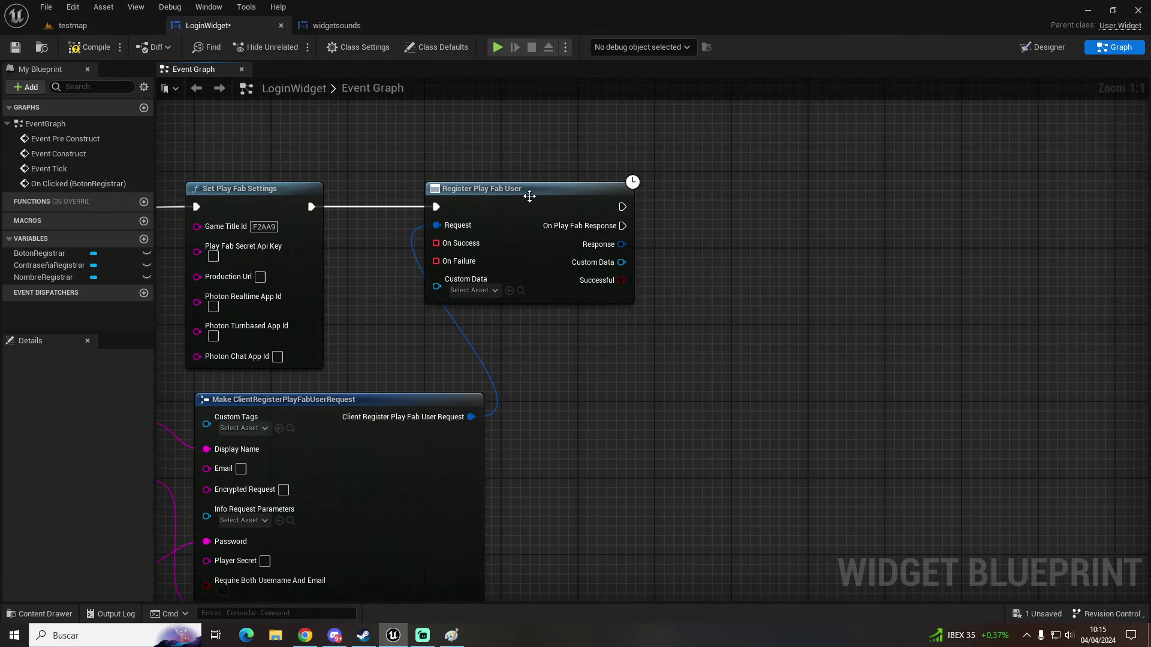
# Bind a new custom event named AlregistrarSuccess to Register Play Fab User's On Success.
pyautogui.moveTo(529, 196)
pyautogui.mouseDown()
pyautogui.moveTo(864, 196)
pyautogui.moveTo(826, 181)
pyautogui.moveTo(842, 190)
pyautogui.mouseUp()
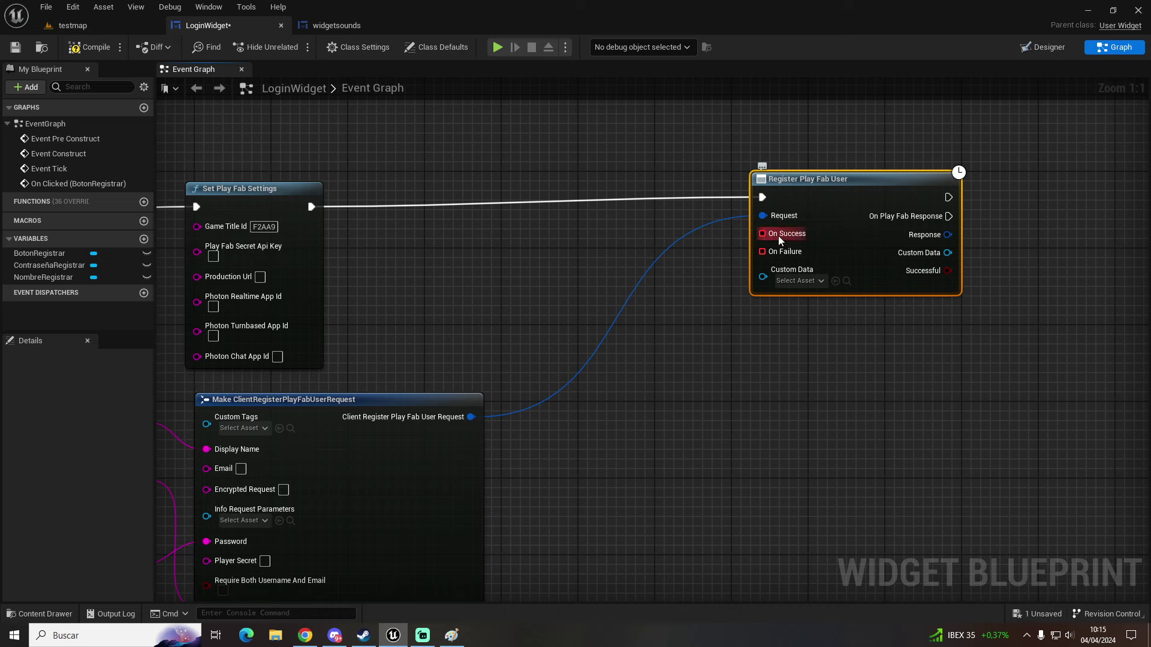
pyautogui.moveTo(779, 238); pyautogui.dragTo(663, 366)
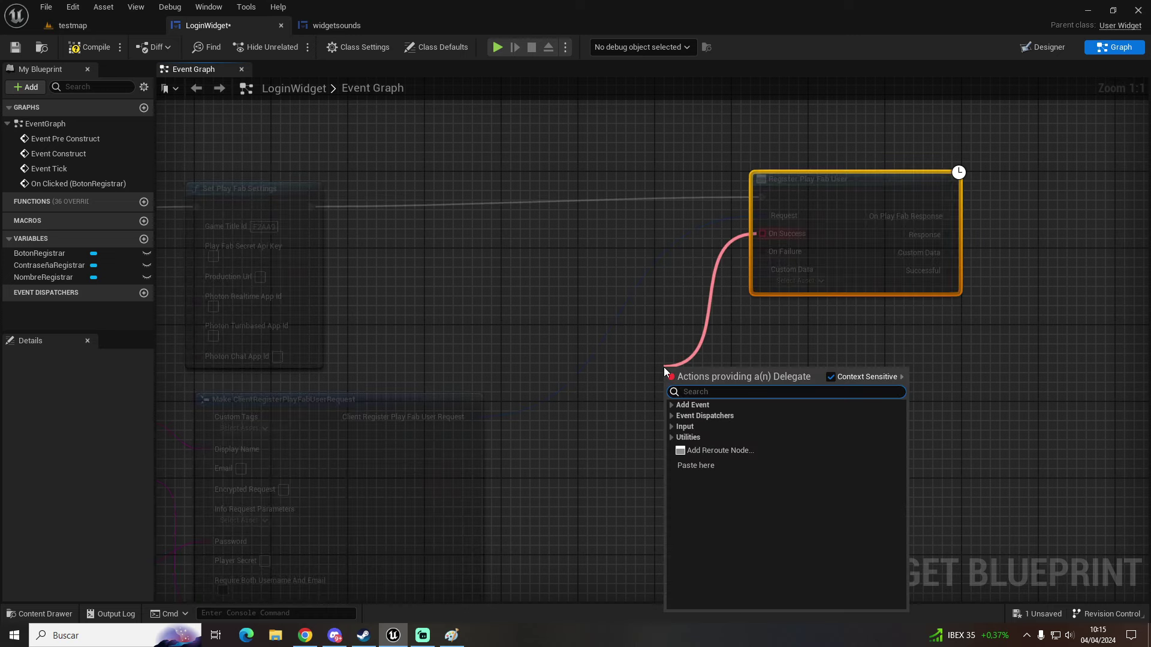
pyautogui.write('custom')
pyautogui.press('Return')
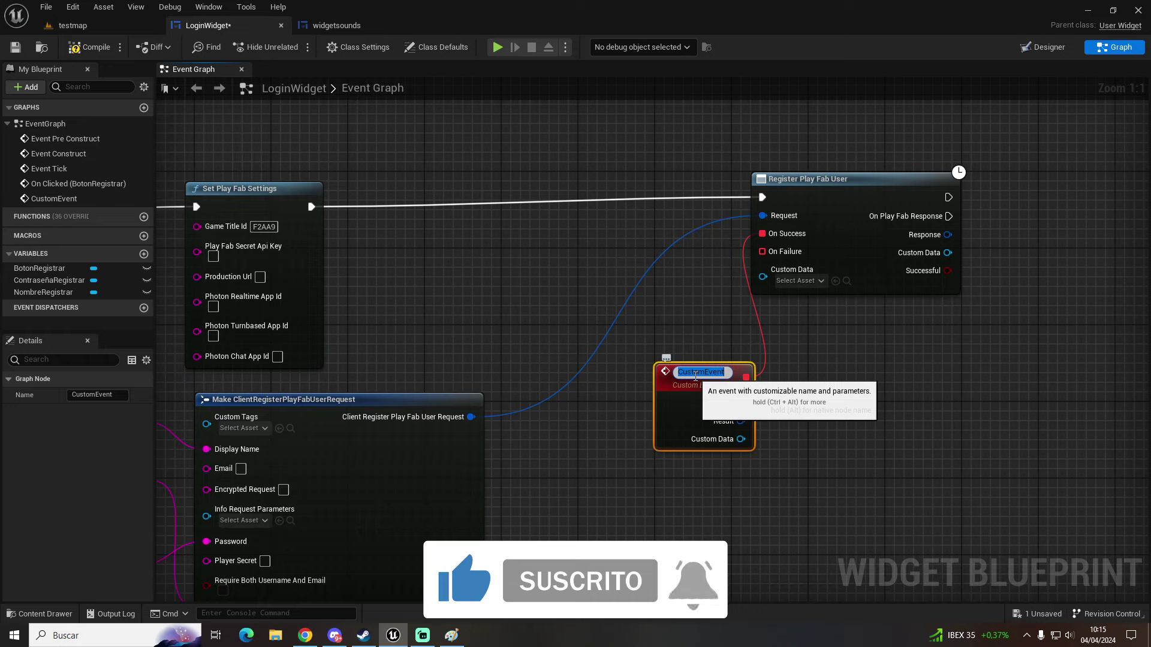
pyautogui.write('Alregistrar')
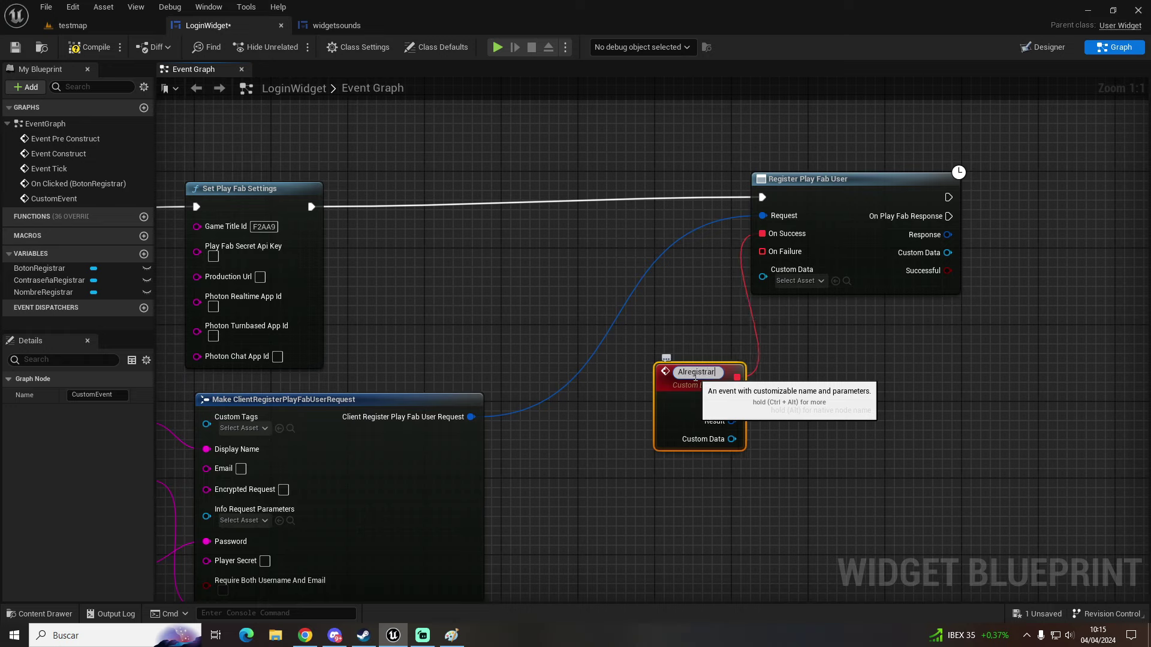
pyautogui.write('Success')
pyautogui.press('Return')
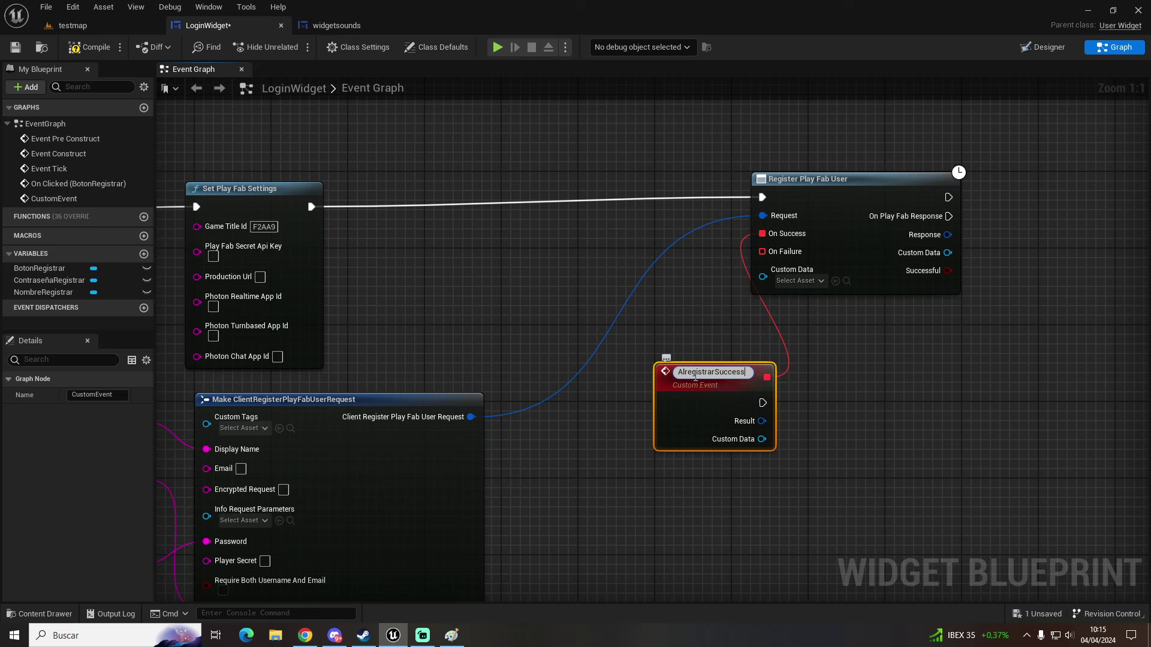
pyautogui.moveTo(694, 376); pyautogui.dragTo(629, 367)
pyautogui.moveTo(696, 409); pyautogui.dragTo(602, 405, button='right')
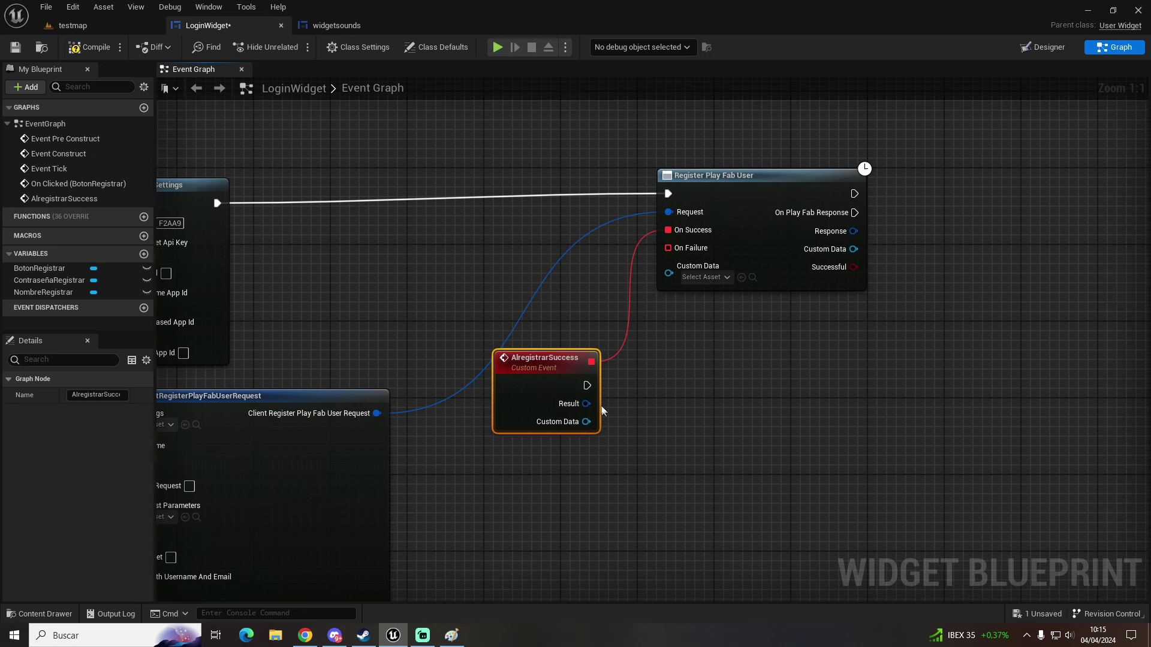
# Make AlregistrarSuccess print 'Registrado correctamente' and save the LoginWidget blueprint.
pyautogui.moveTo(586, 386); pyautogui.dragTo(703, 383)
pyautogui.write('print')
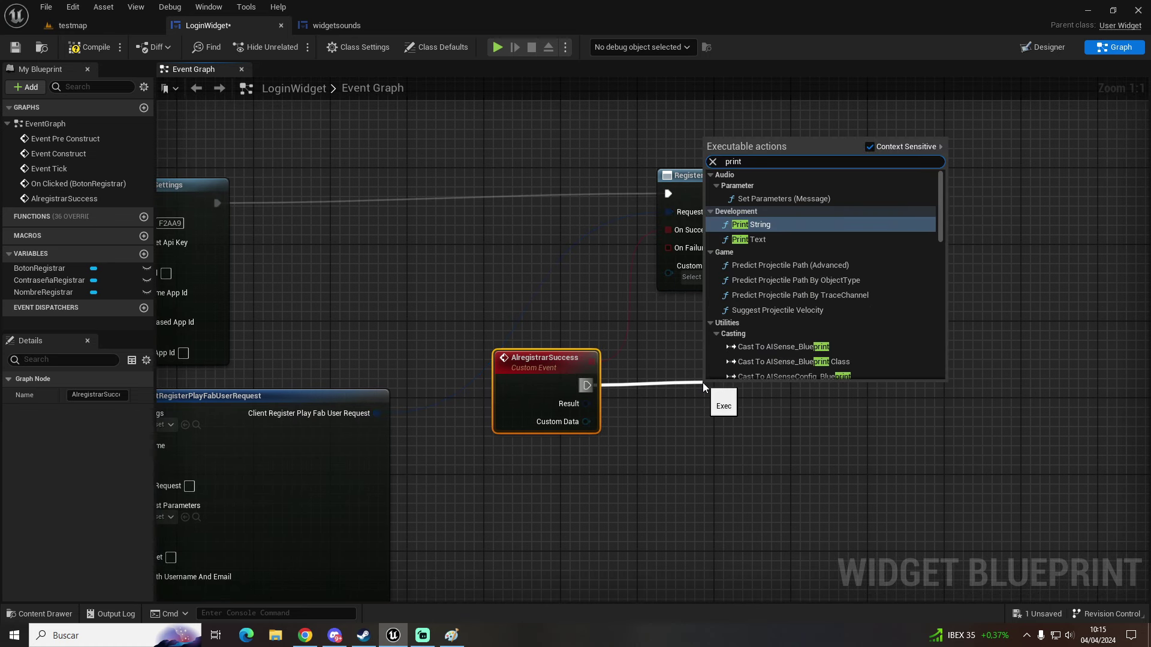
pyautogui.press('Return')
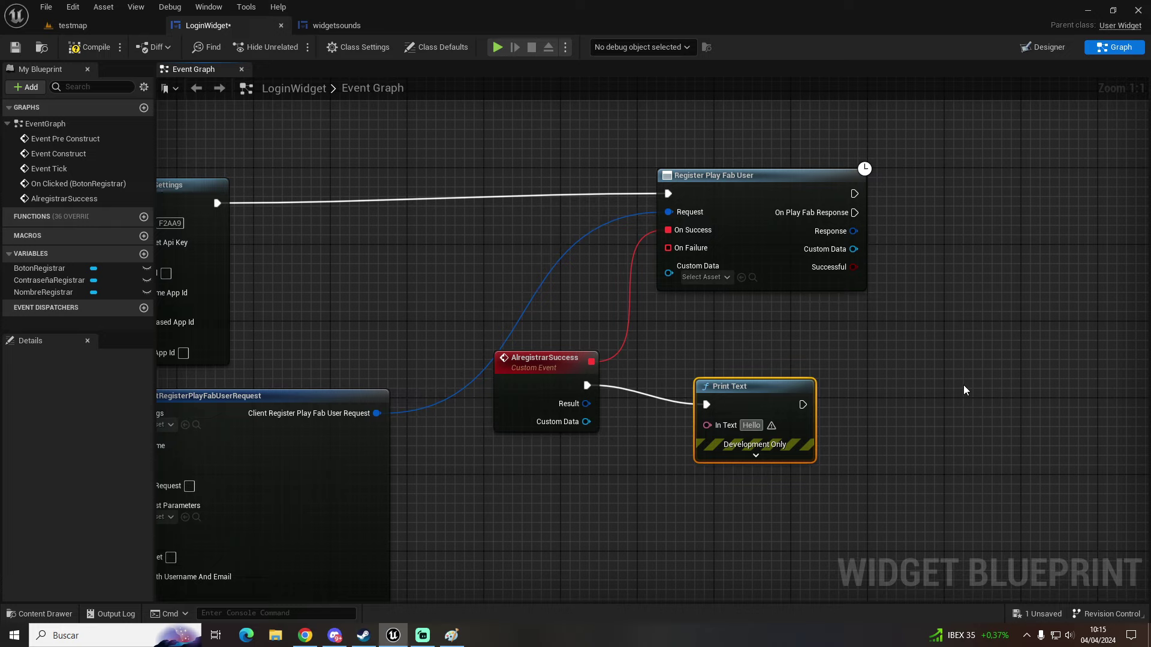
pyautogui.write('Registra')
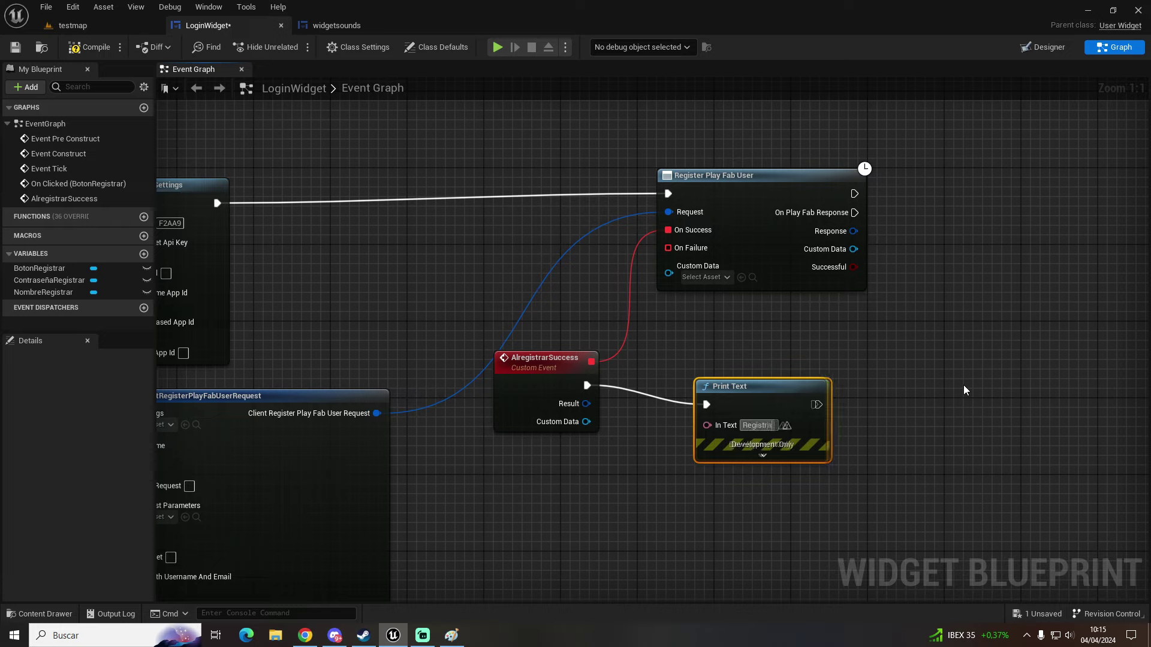
pyautogui.write('od correctamente')
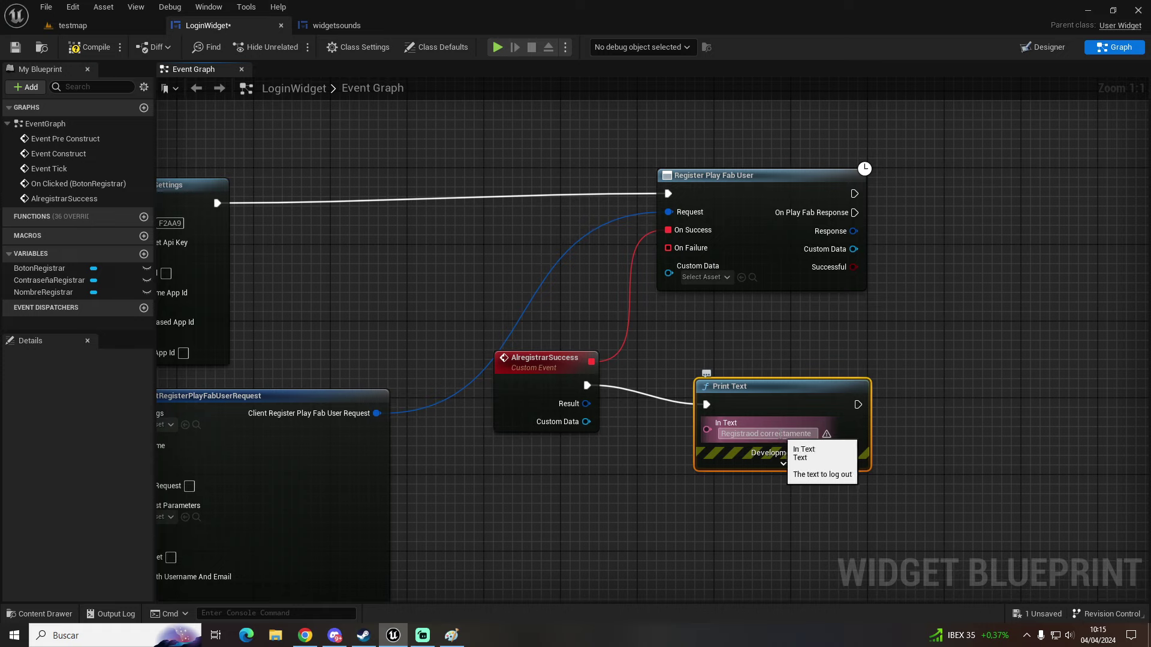
pyautogui.press('BackSpace')
pyautogui.press('BackSpace')
pyautogui.write('do')
pyautogui.click(821, 355)
pyautogui.moveTo(764, 386); pyautogui.dragTo(735, 376)
pyautogui.click(750, 319)
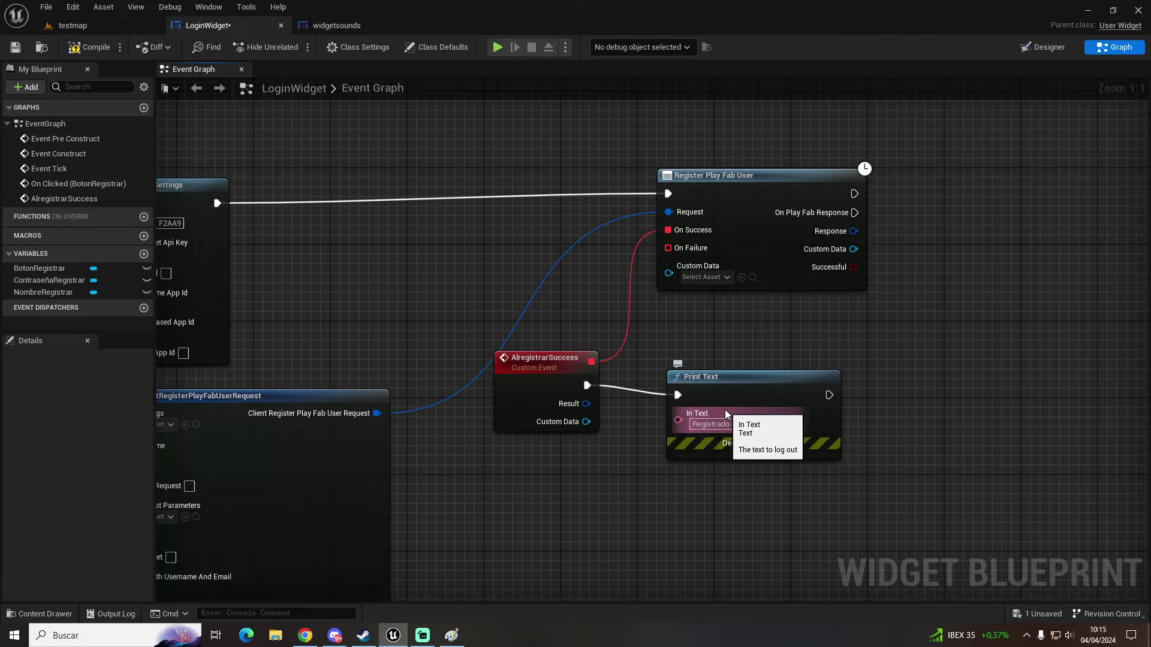
pyautogui.moveTo(732, 390); pyautogui.dragTo(723, 380)
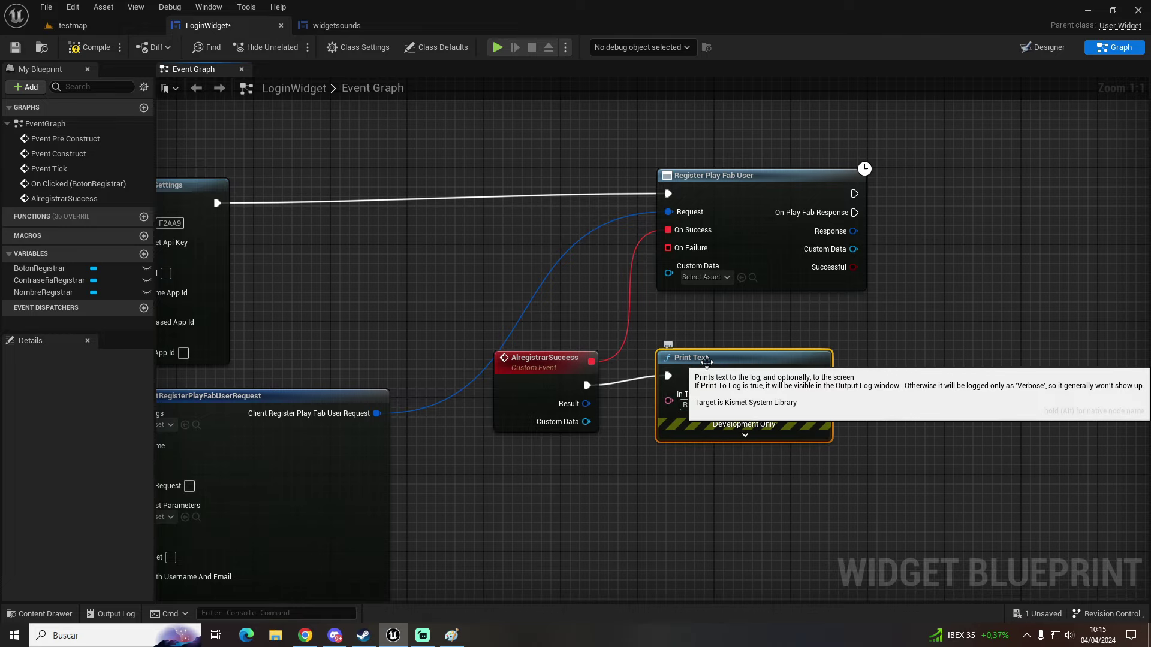
pyautogui.click(708, 331)
pyautogui.hotkey('ctrl', 's')
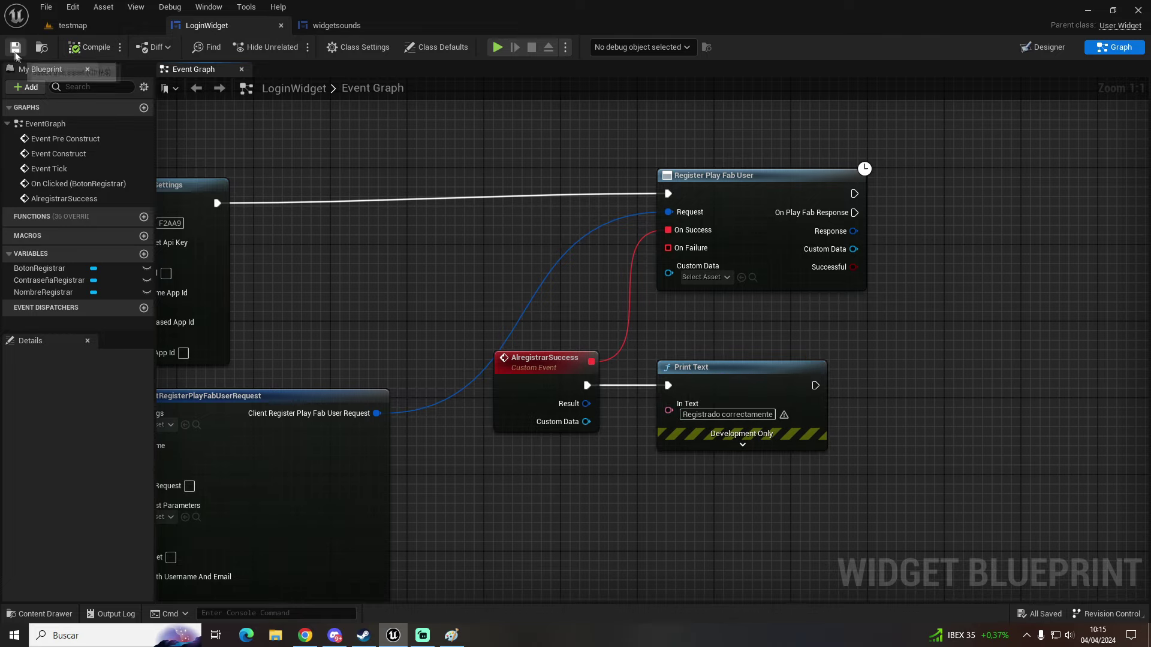
# In a Standalone preview, open LOGIN and register a test name and password until it succeeds.
pyautogui.click(497, 48)
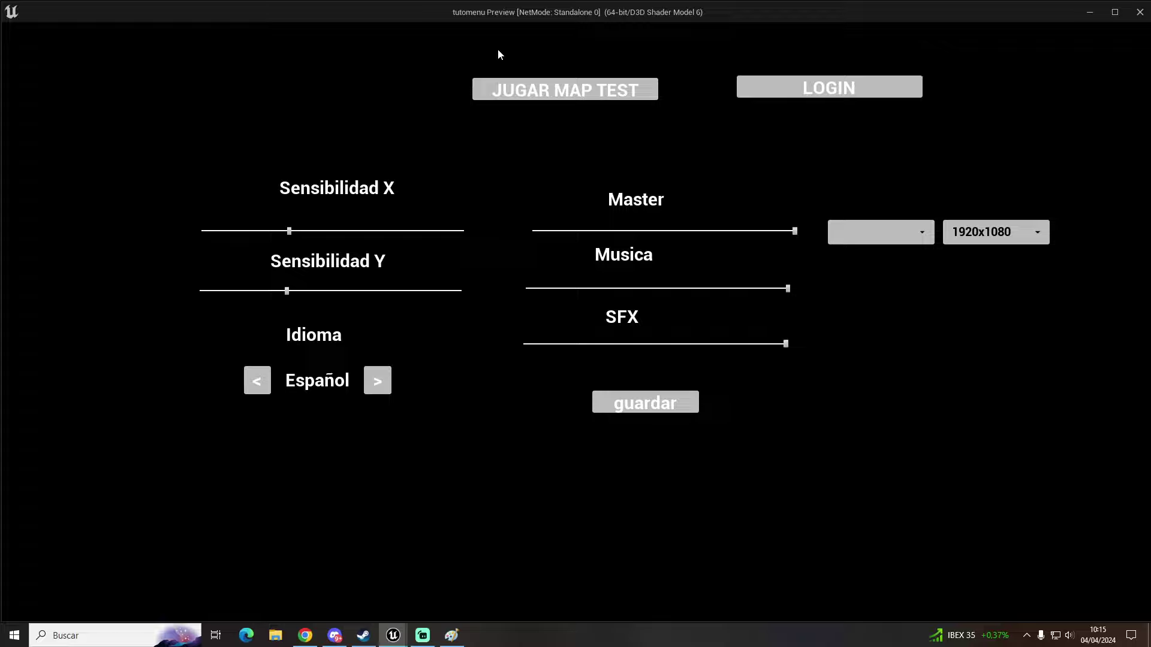
pyautogui.click(827, 90)
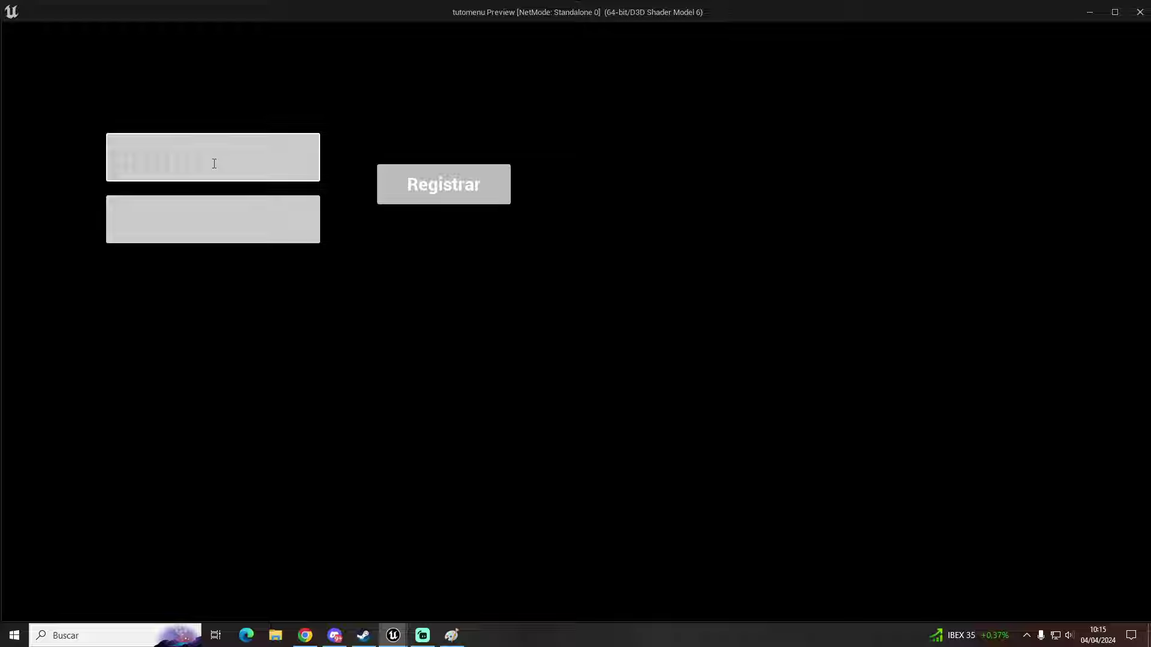
pyautogui.click(184, 209)
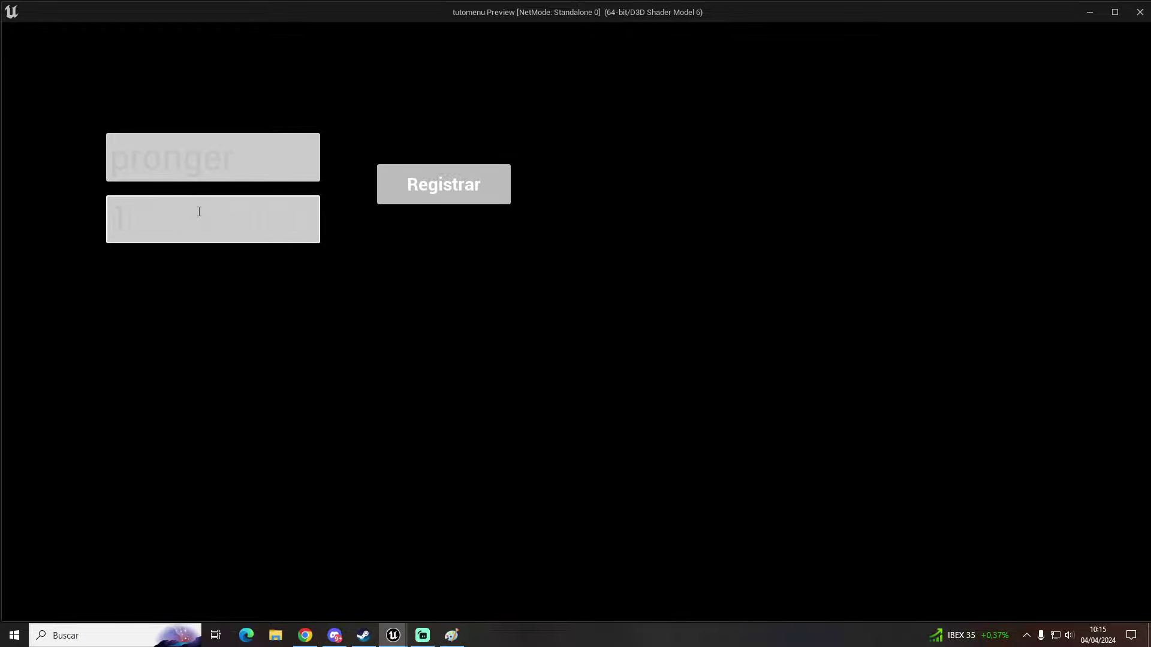
pyautogui.click(455, 188)
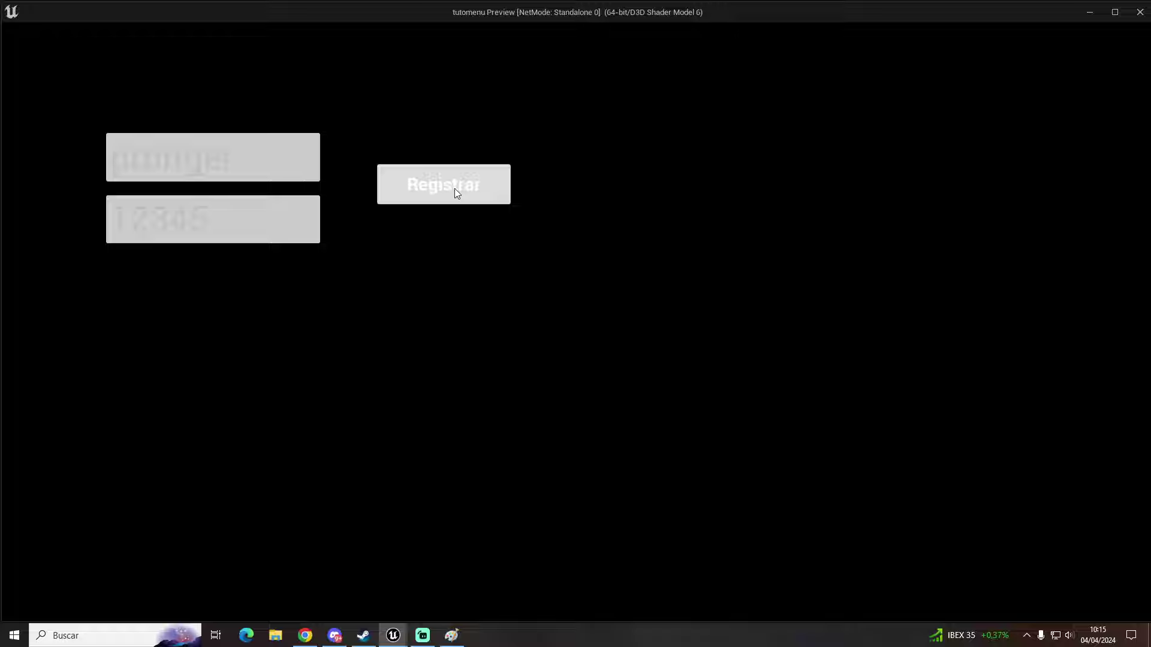
pyautogui.click(273, 229)
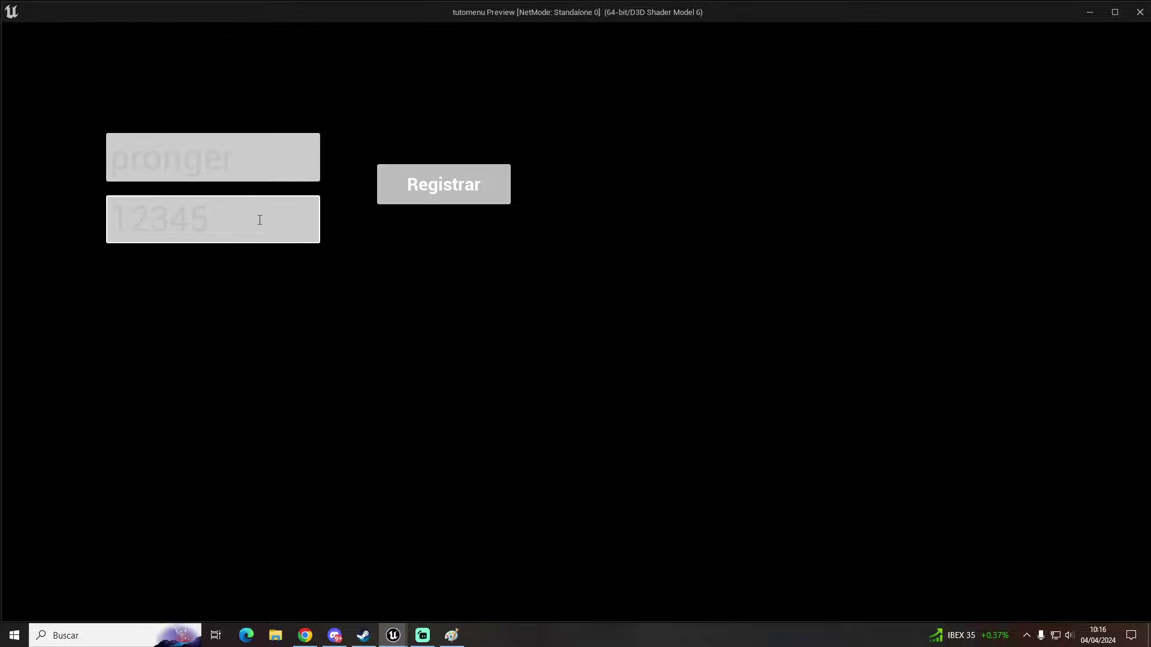
pyautogui.write('67')
pyautogui.click(408, 190)
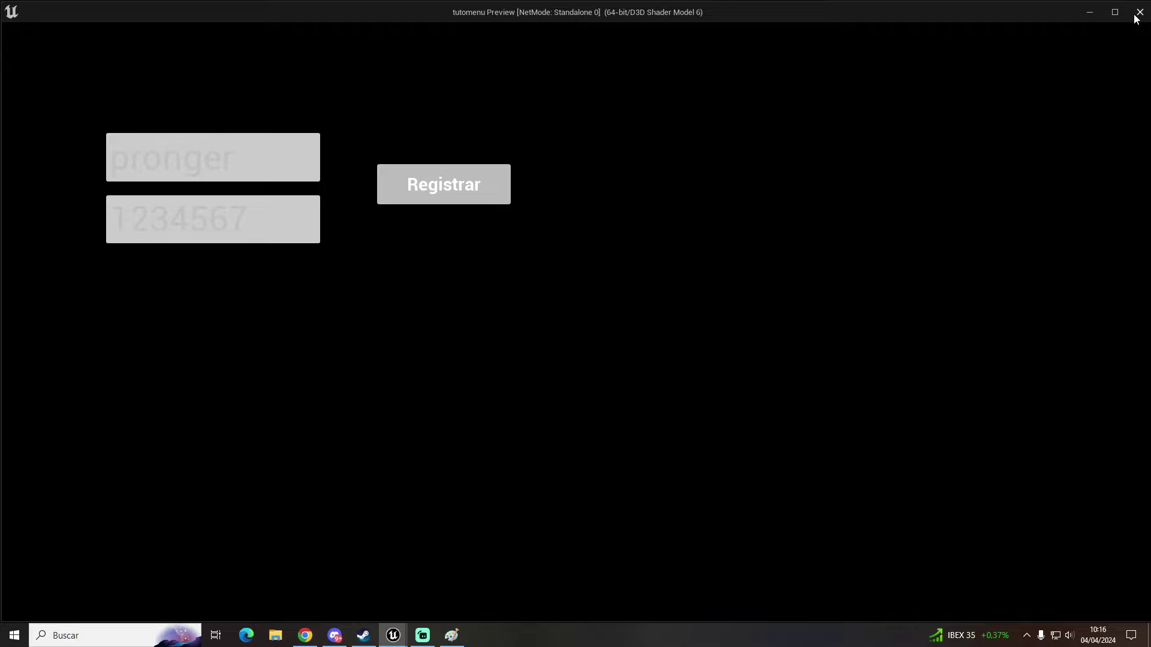
pyautogui.click(1089, 12)
# Search PlayFab Players and review the newly registered player's overview.
pyautogui.click(305, 636)
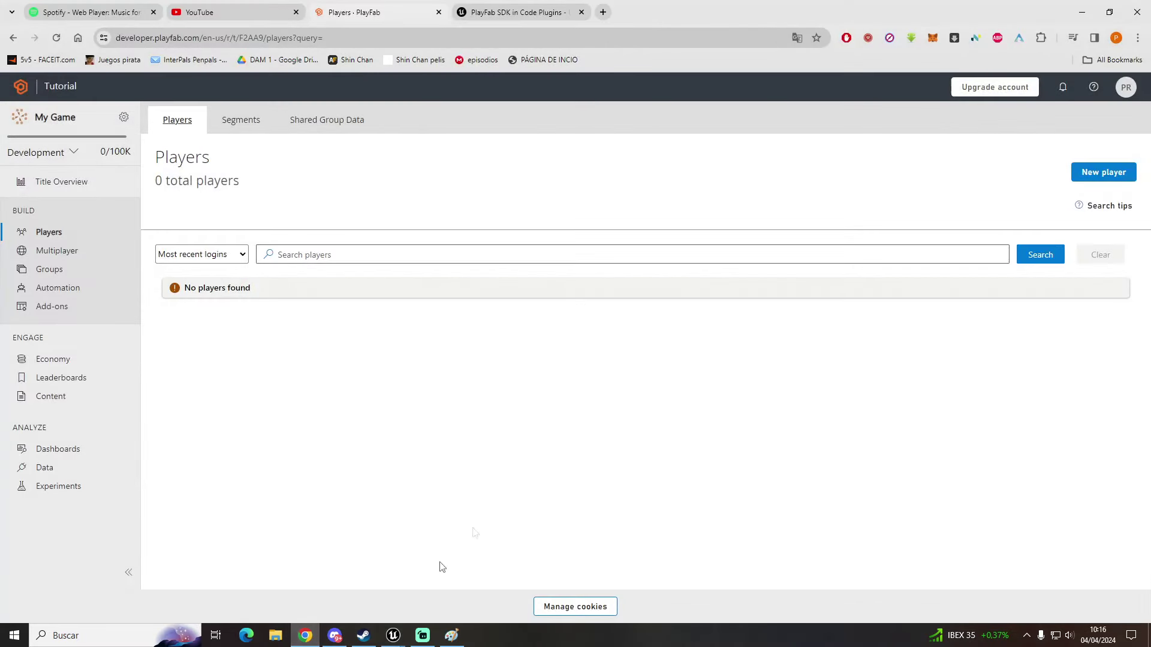
pyautogui.click(1040, 261)
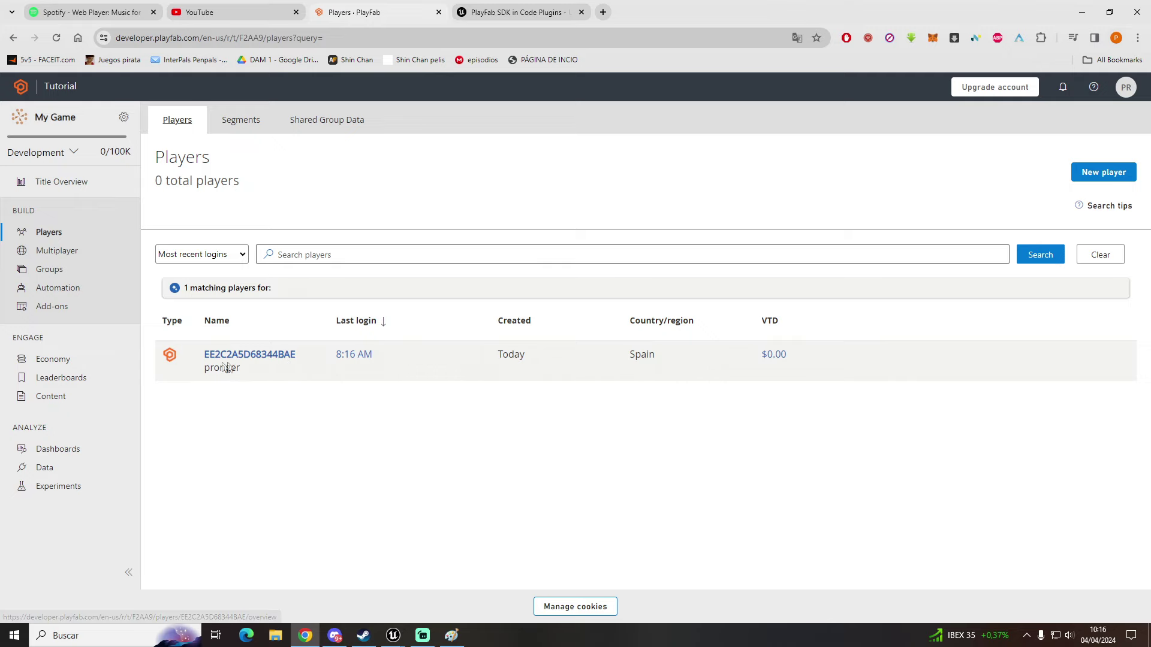
pyautogui.click(244, 356)
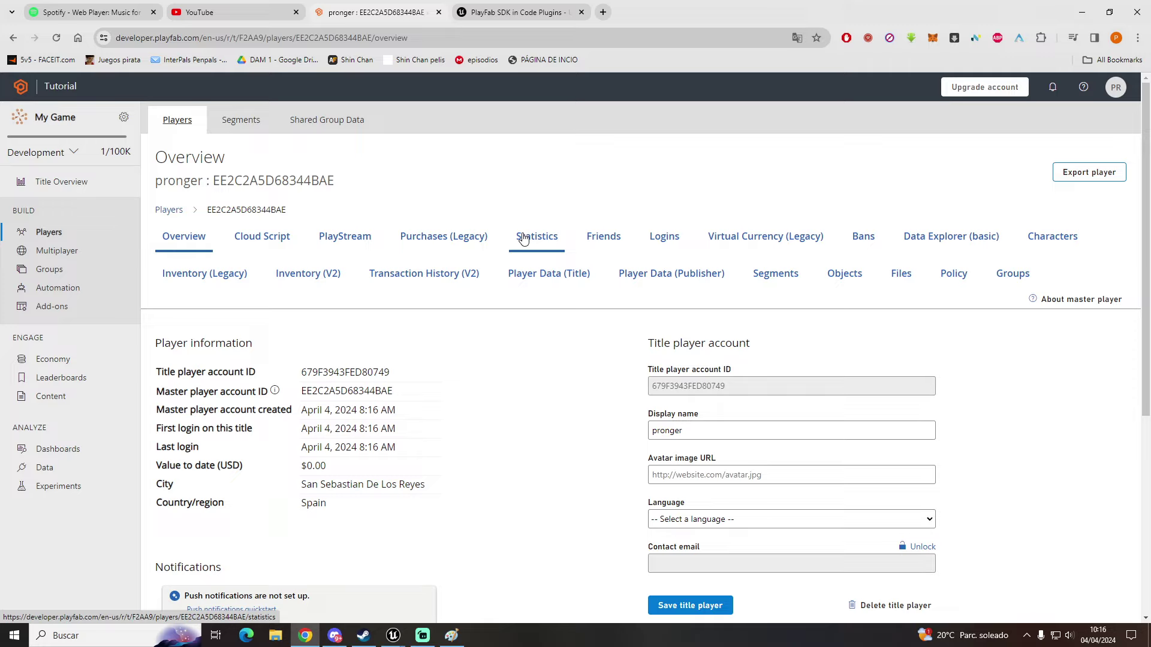
pyautogui.scroll(-2, 592, 283)
pyautogui.scroll(-2, 592, 283)
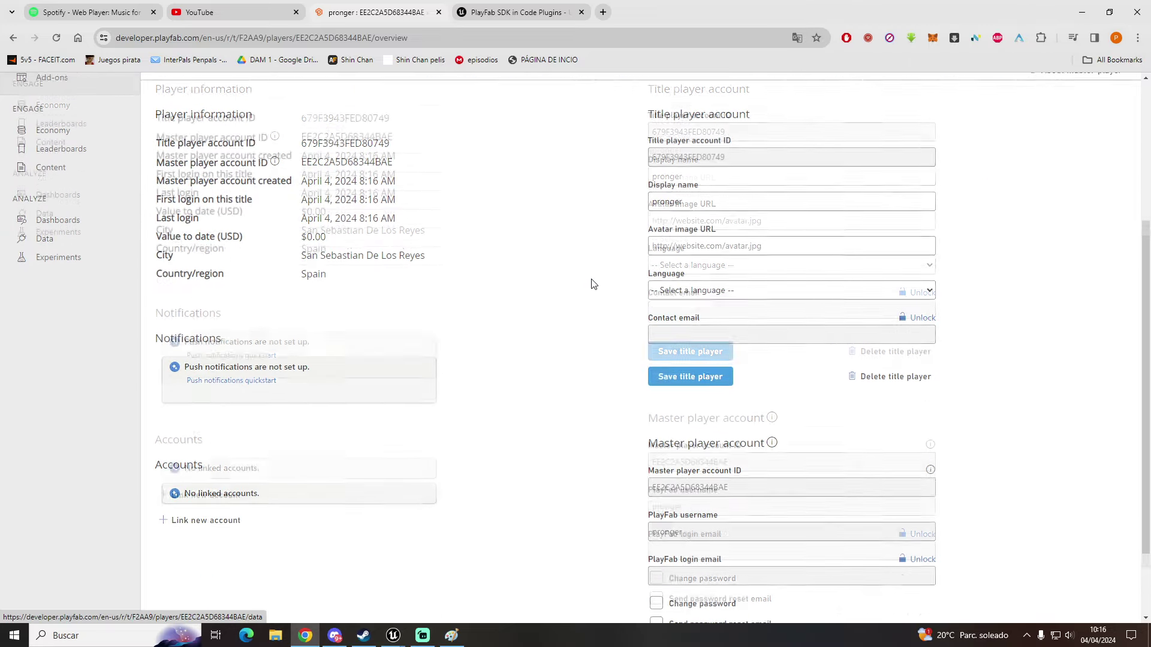
pyautogui.scroll(-1, 592, 283)
pyautogui.scroll(5, 593, 283)
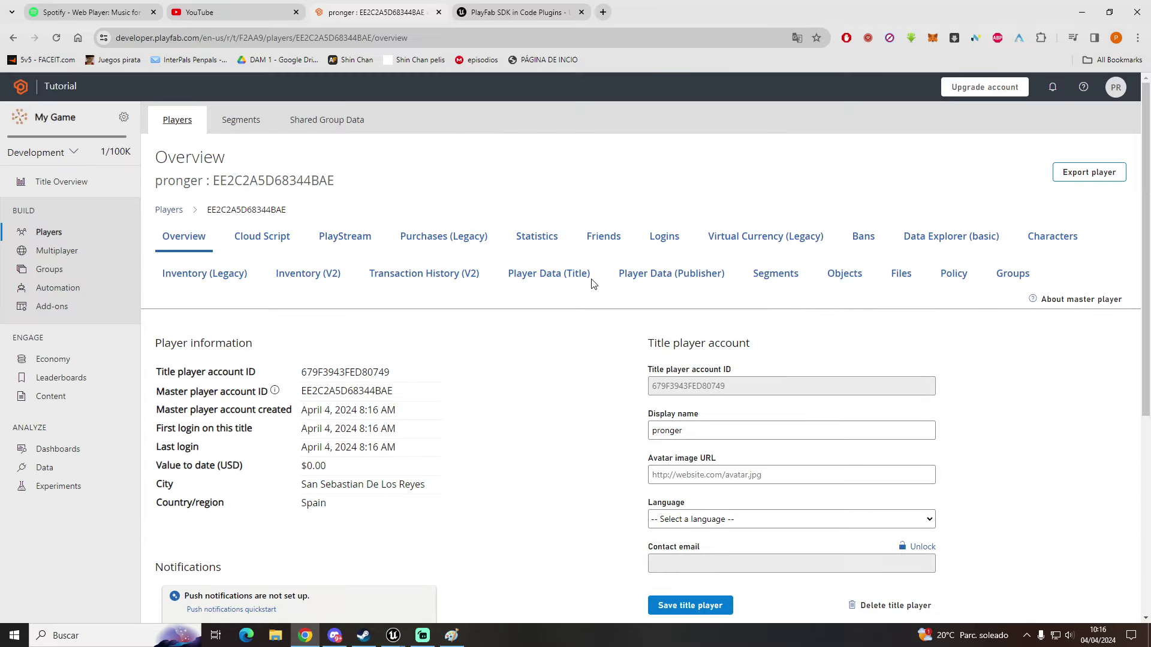
pyautogui.click(60, 232)
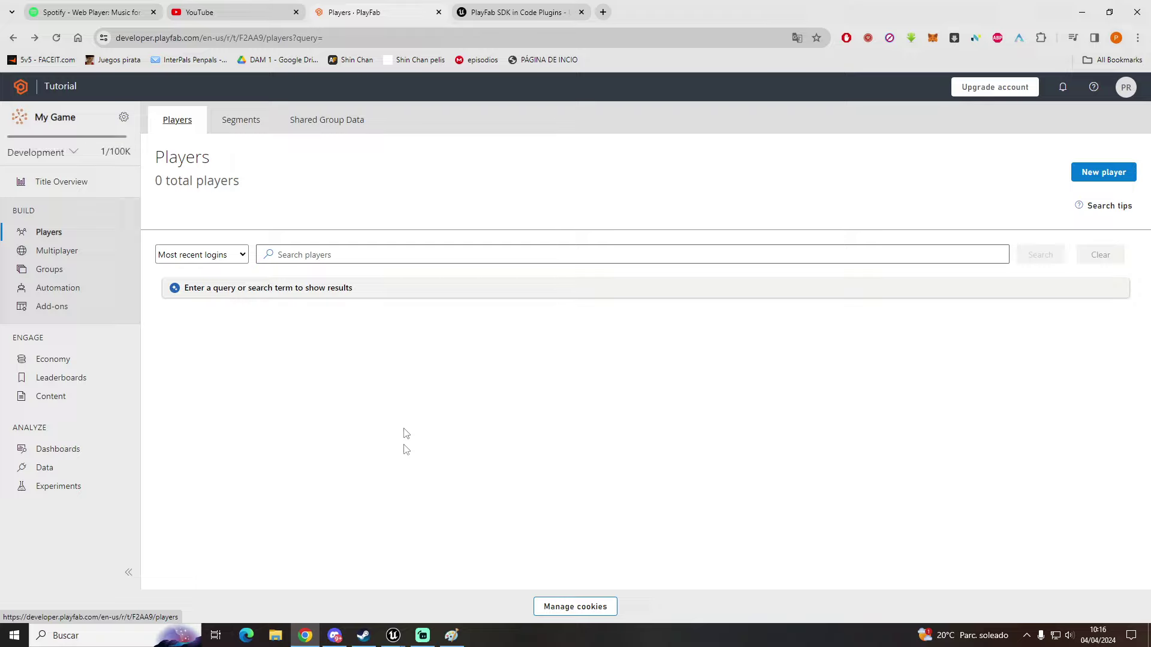
# Back in the game preview, alter the username and register another user.
pyautogui.moveTo(394, 635)
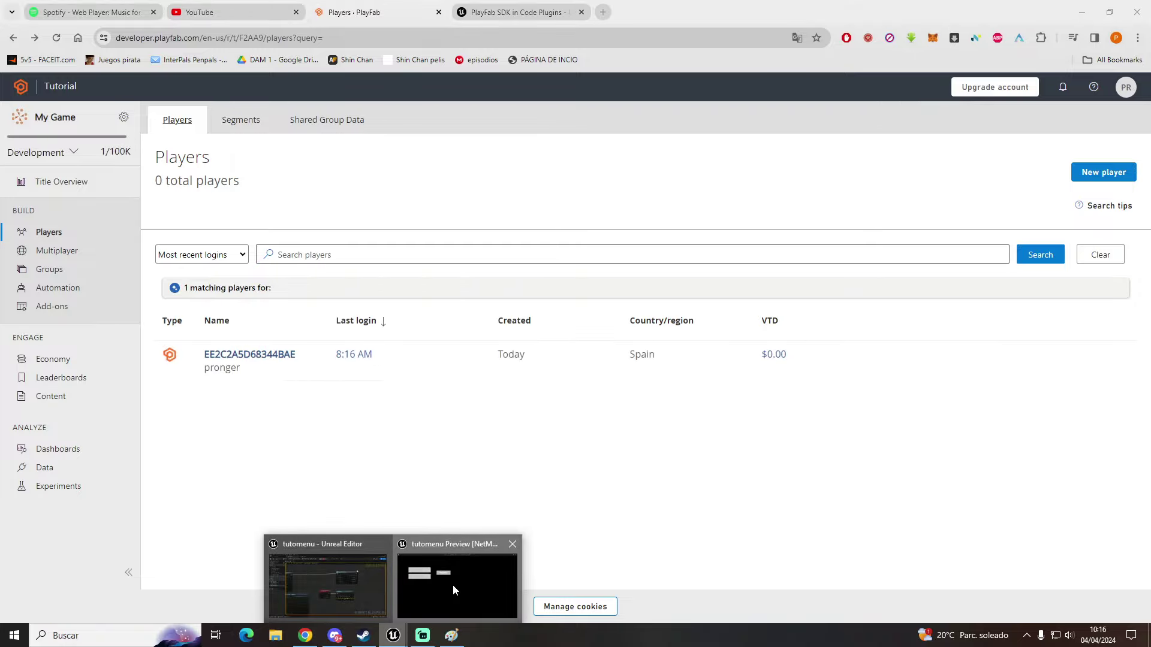
pyautogui.click(428, 539)
pyautogui.write('r')
pyautogui.click(439, 188)
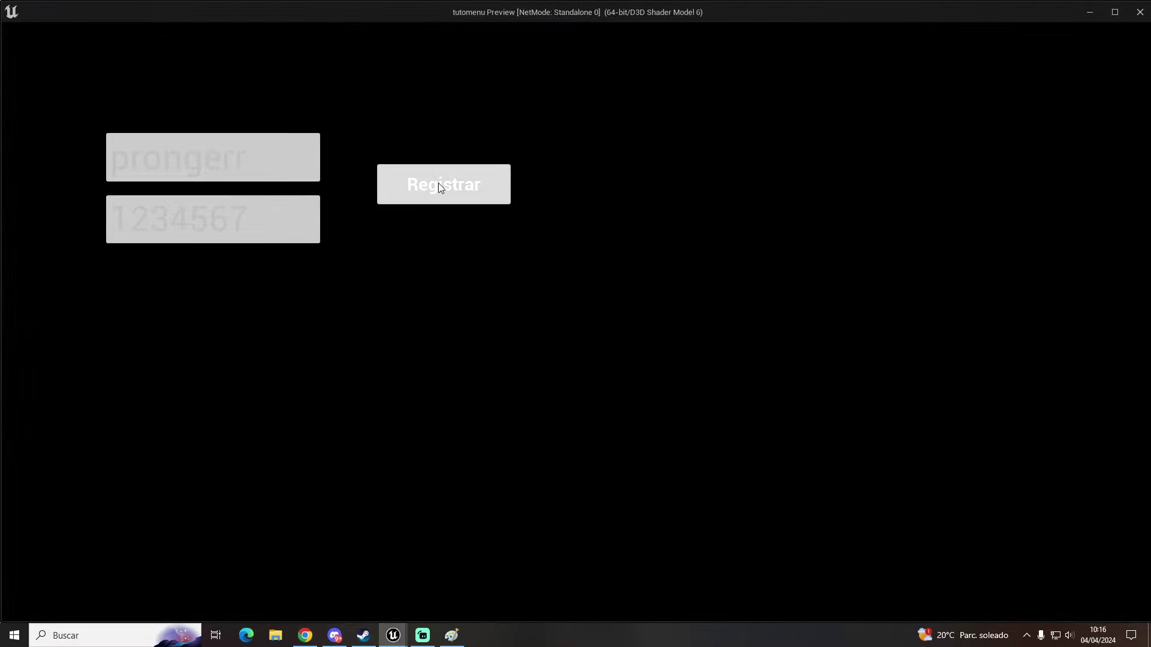